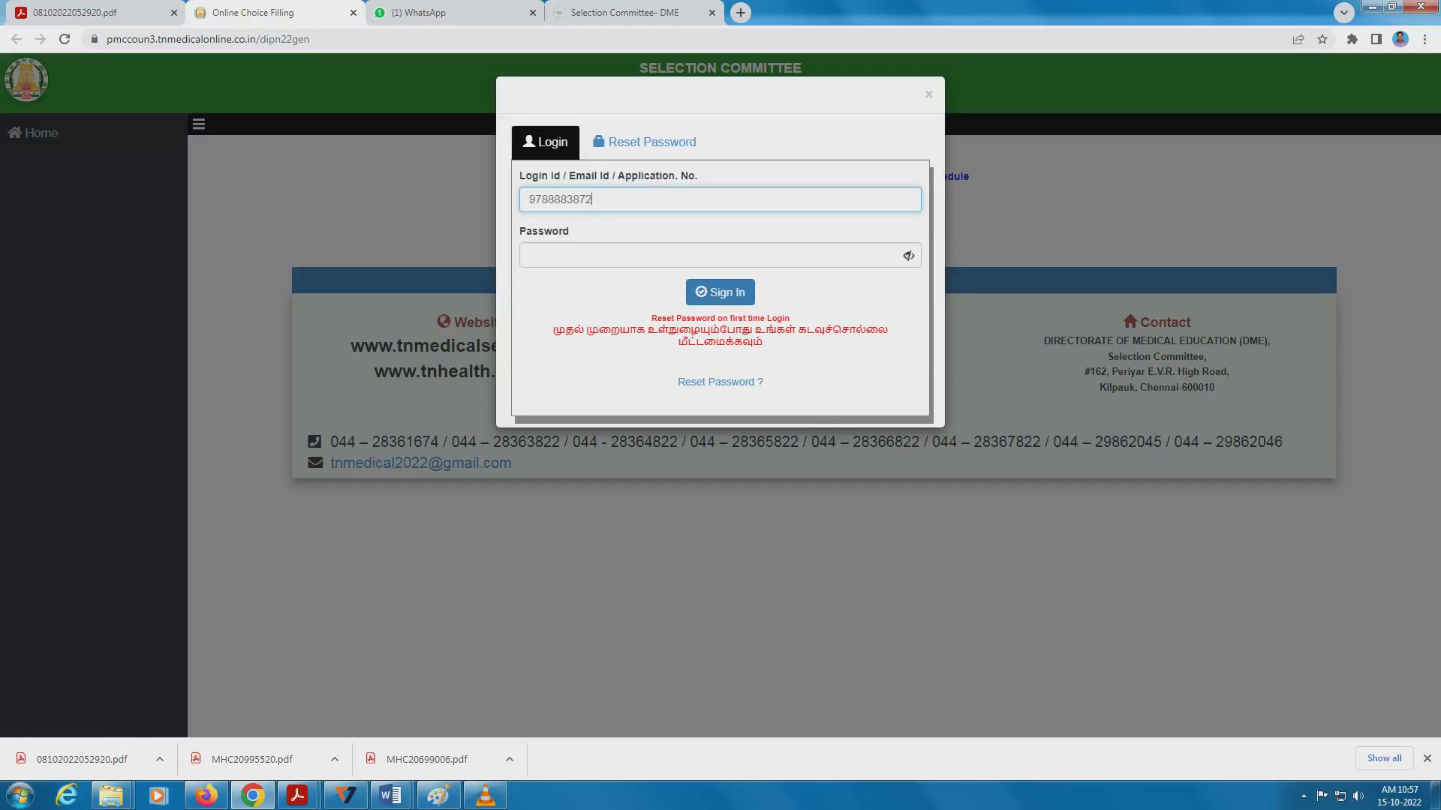
Correct the login id to the user id, enter the password, attempt sign-in, then choose Reset Password.
key("BackSpace")
key("BackSpace")
key("BackSpace")
key("BackSpace")
key("BackSpace")
key("BackSpace")
key("BackSpace")
key("BackSpace")
key("BackSpace")
type("jENITHA")
key("BackSpace")
key("BackSpace")
key("BackSpace")
key("BackSpace")
key("BackSpace")
key("BackSpace")
key("BackSpace")
type("Jenithak01")
key("Tab")
type("•••••••••")
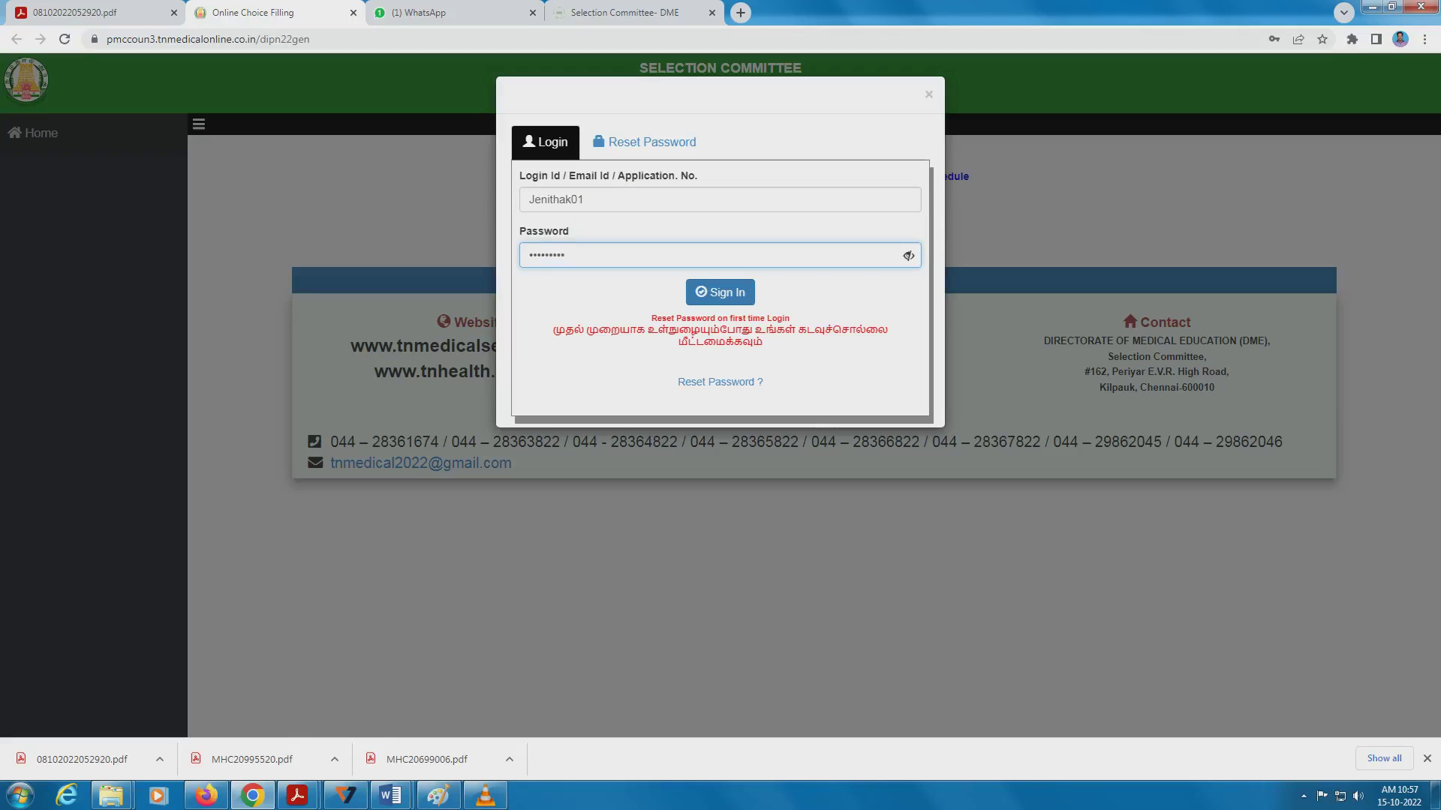
key("Return")
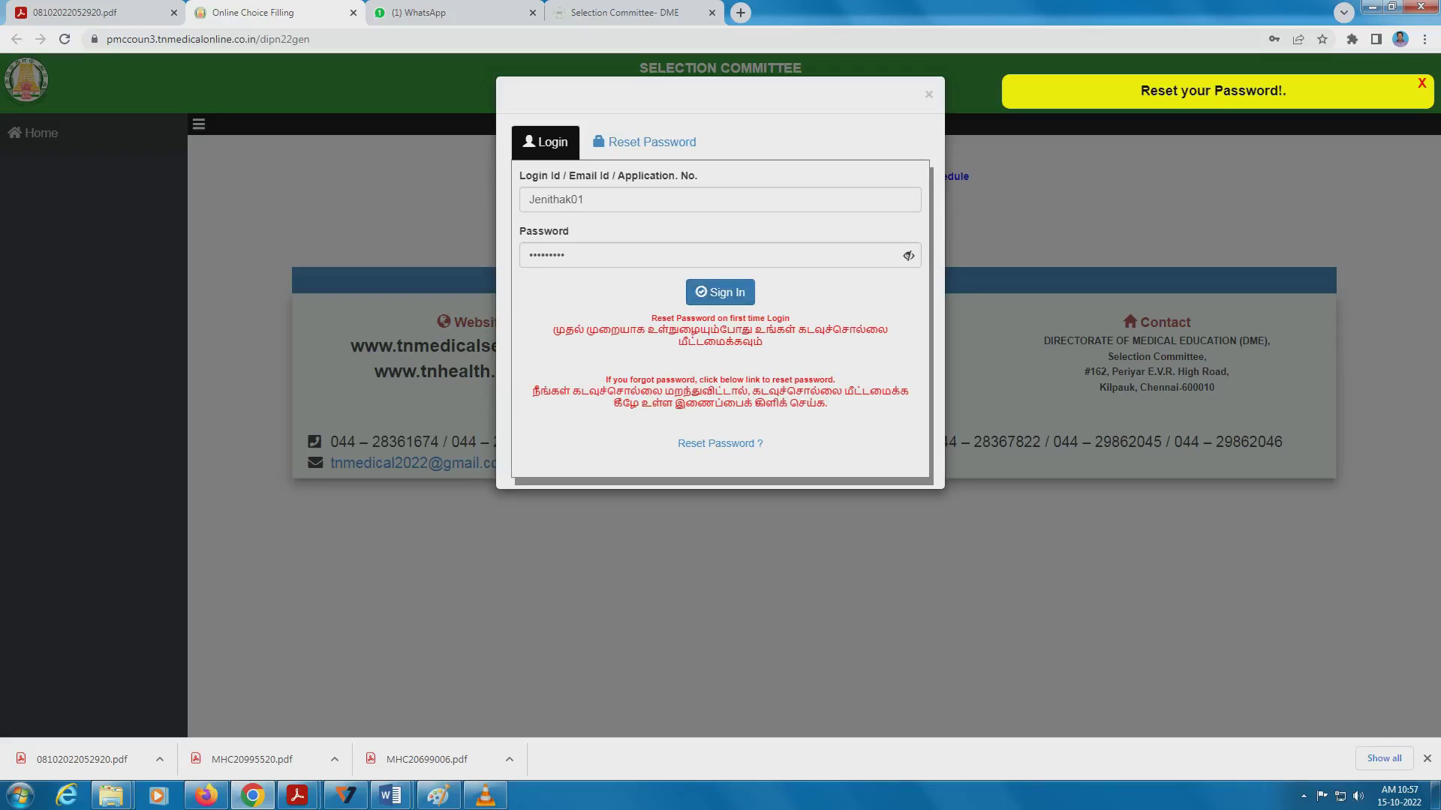
left_click(721, 443)
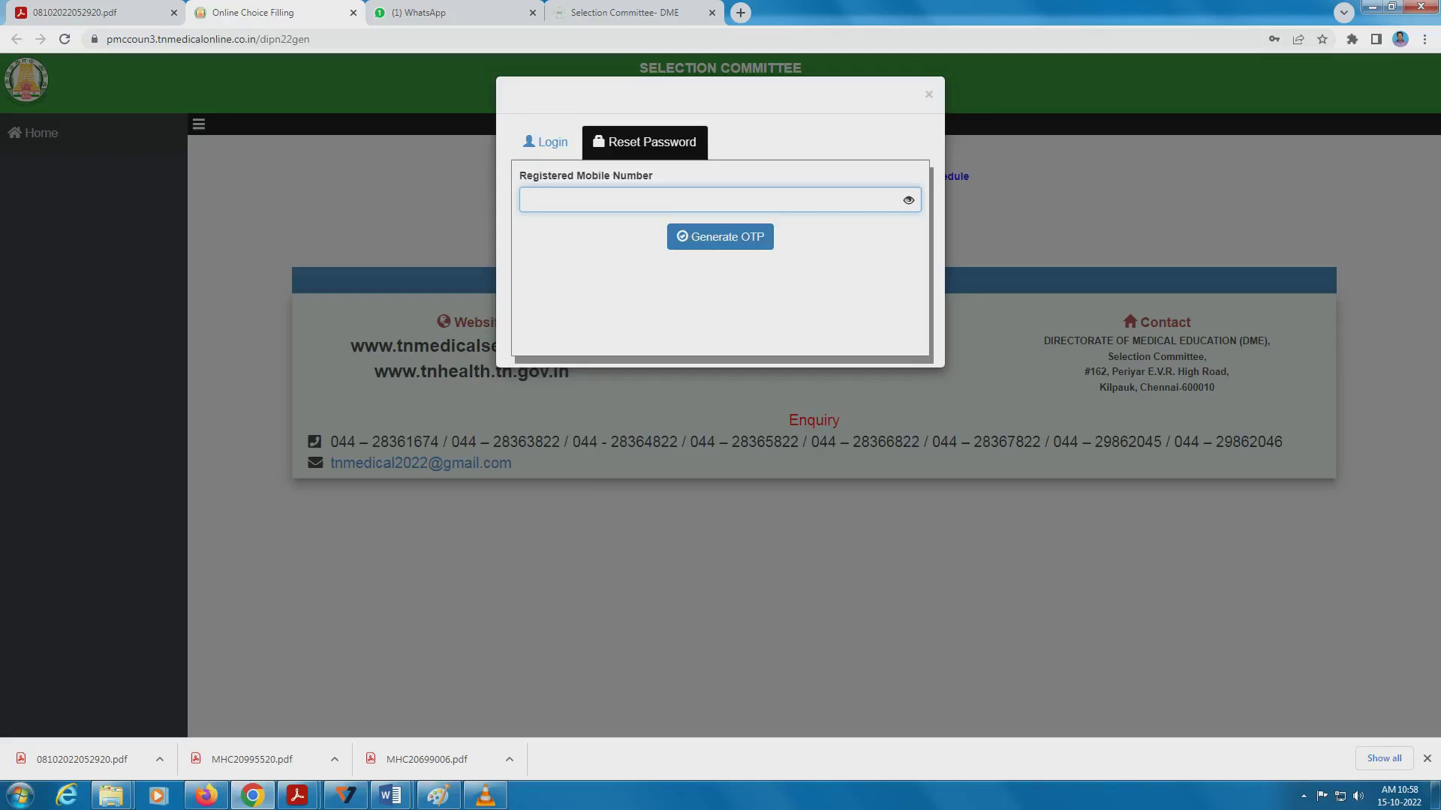
Enter the registered mobile number, request an OTP, and fill in the received OTP.
key("Tab")
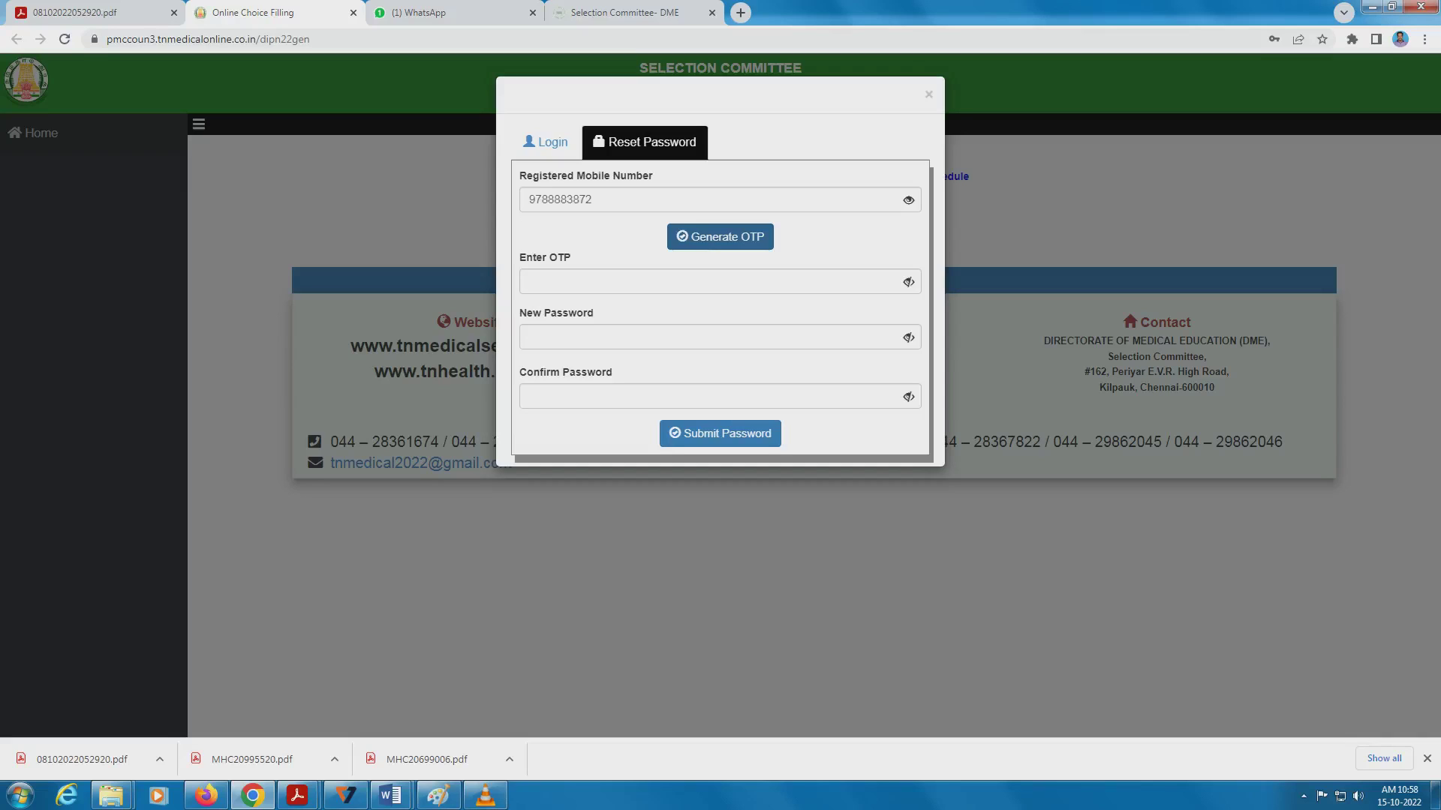
left_click(611, 283)
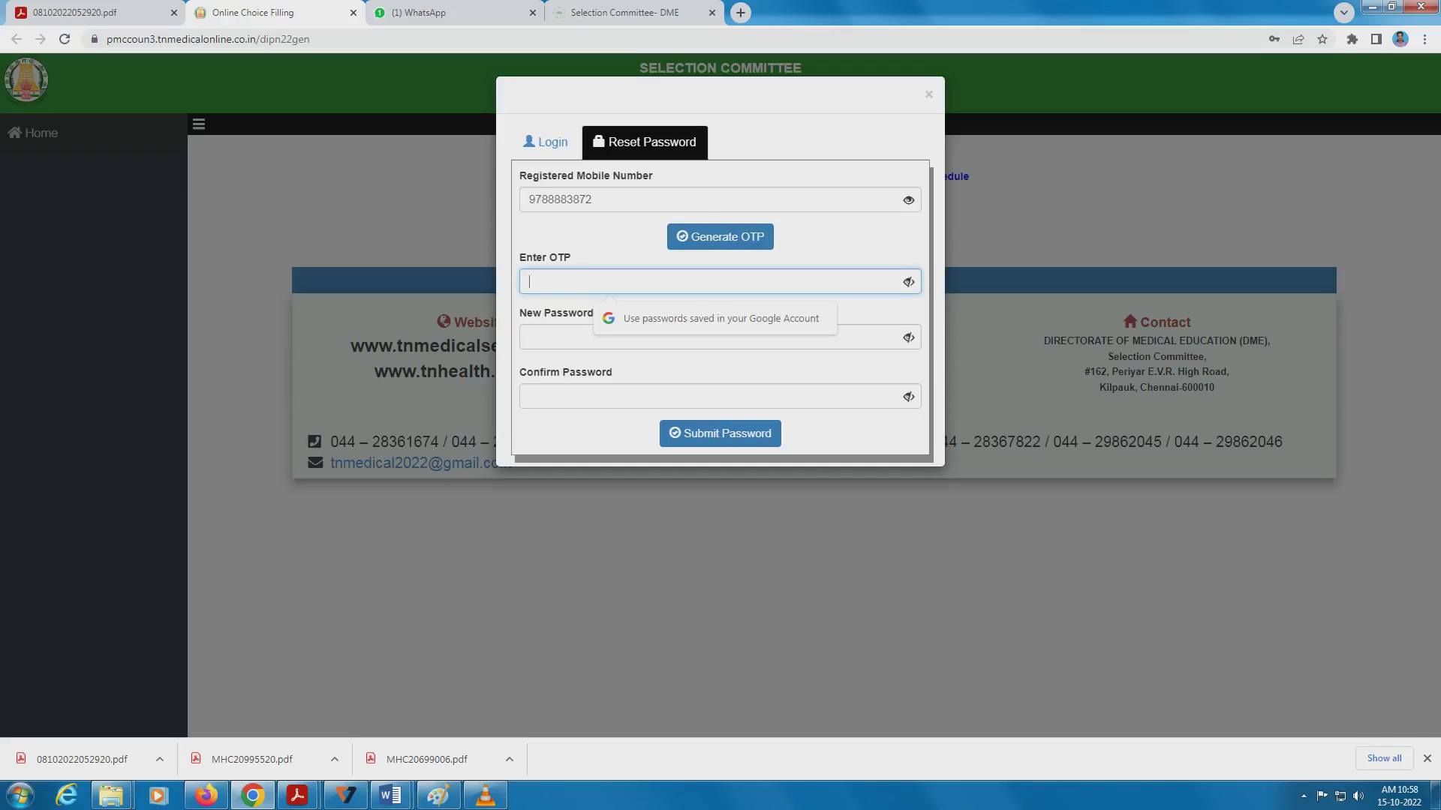
type("•••")
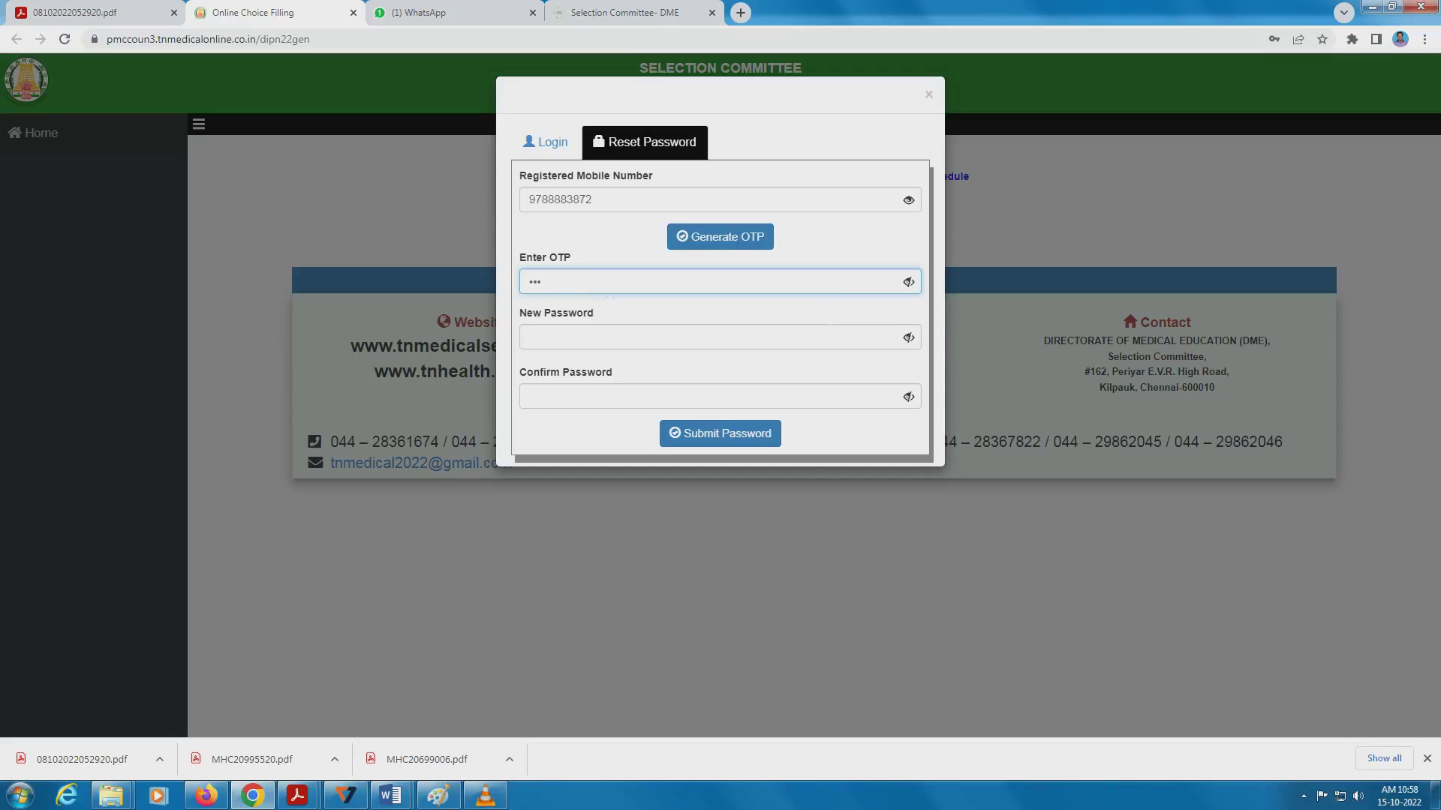
type("•")
type("••••")
Enter and confirm the new password, then submit the password change.
left_click(529, 337)
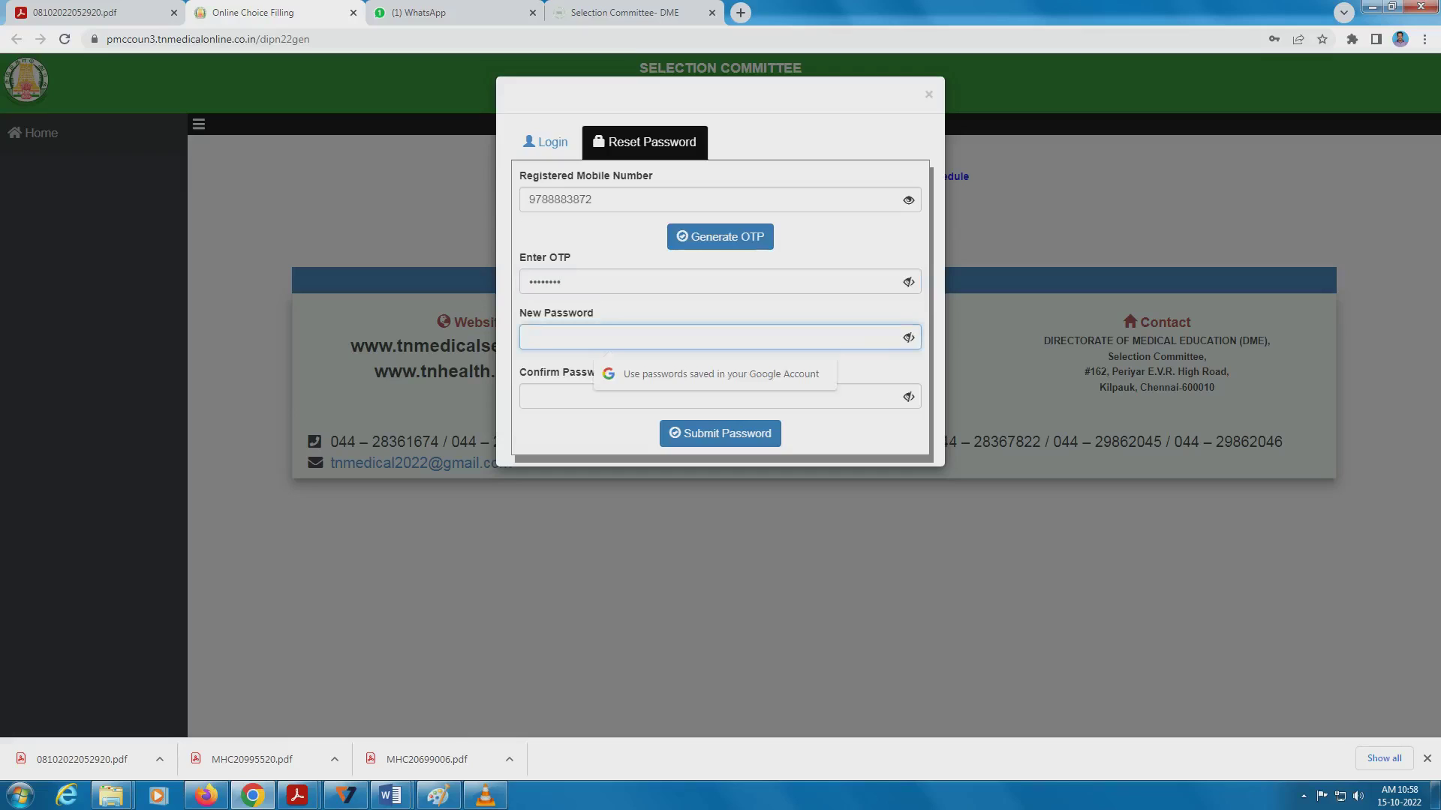
type("•••••")
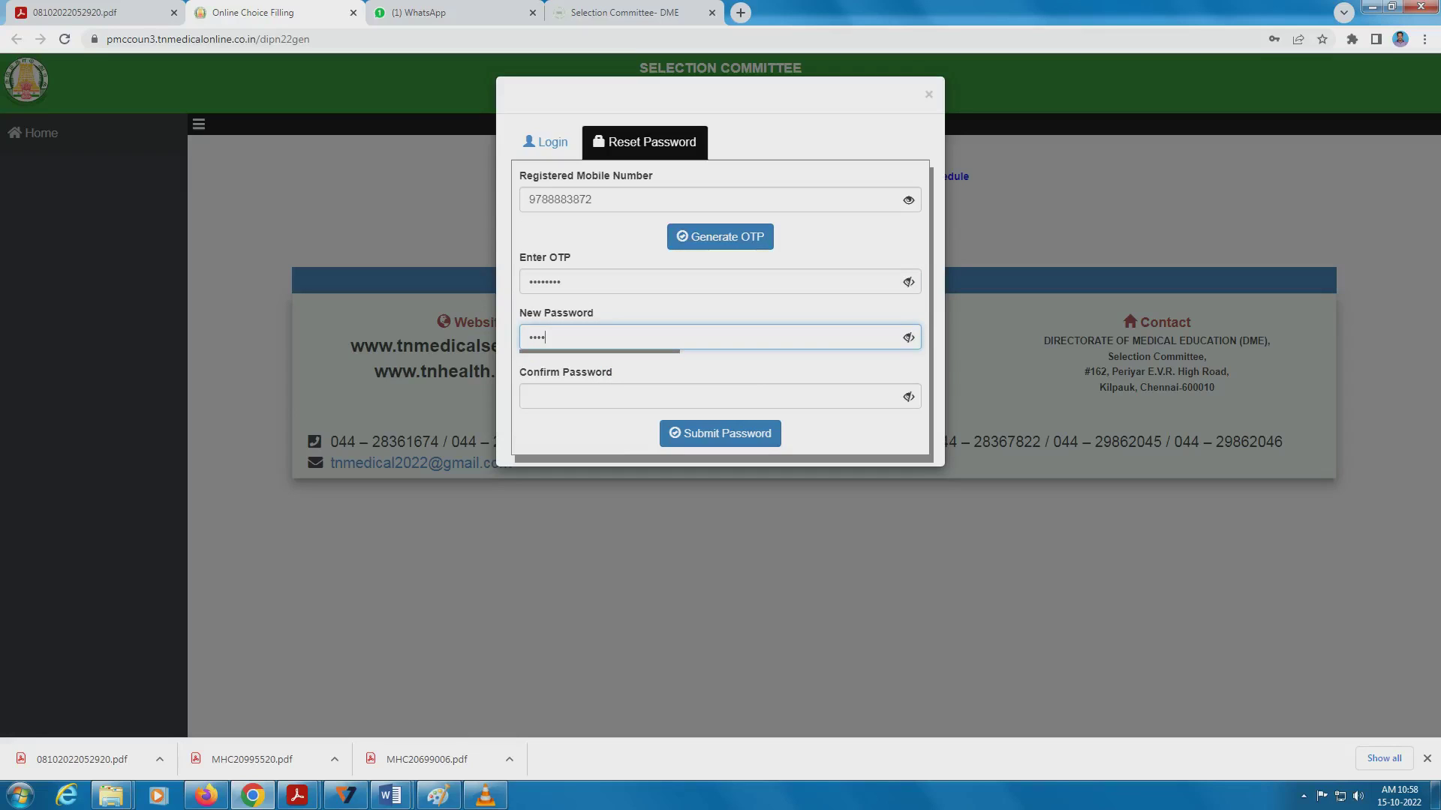
type("•••••")
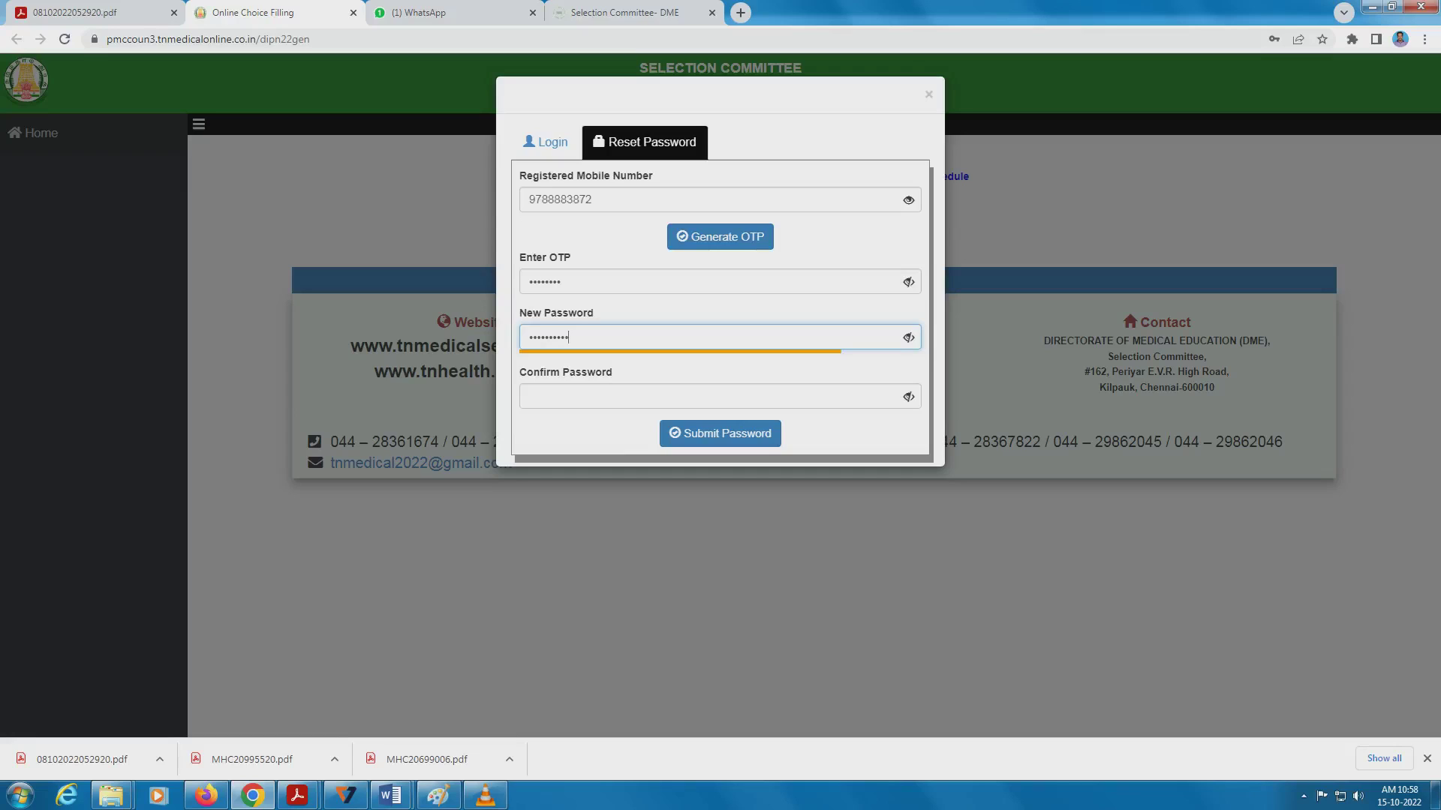
key("BackSpace")
key("BackSpace")
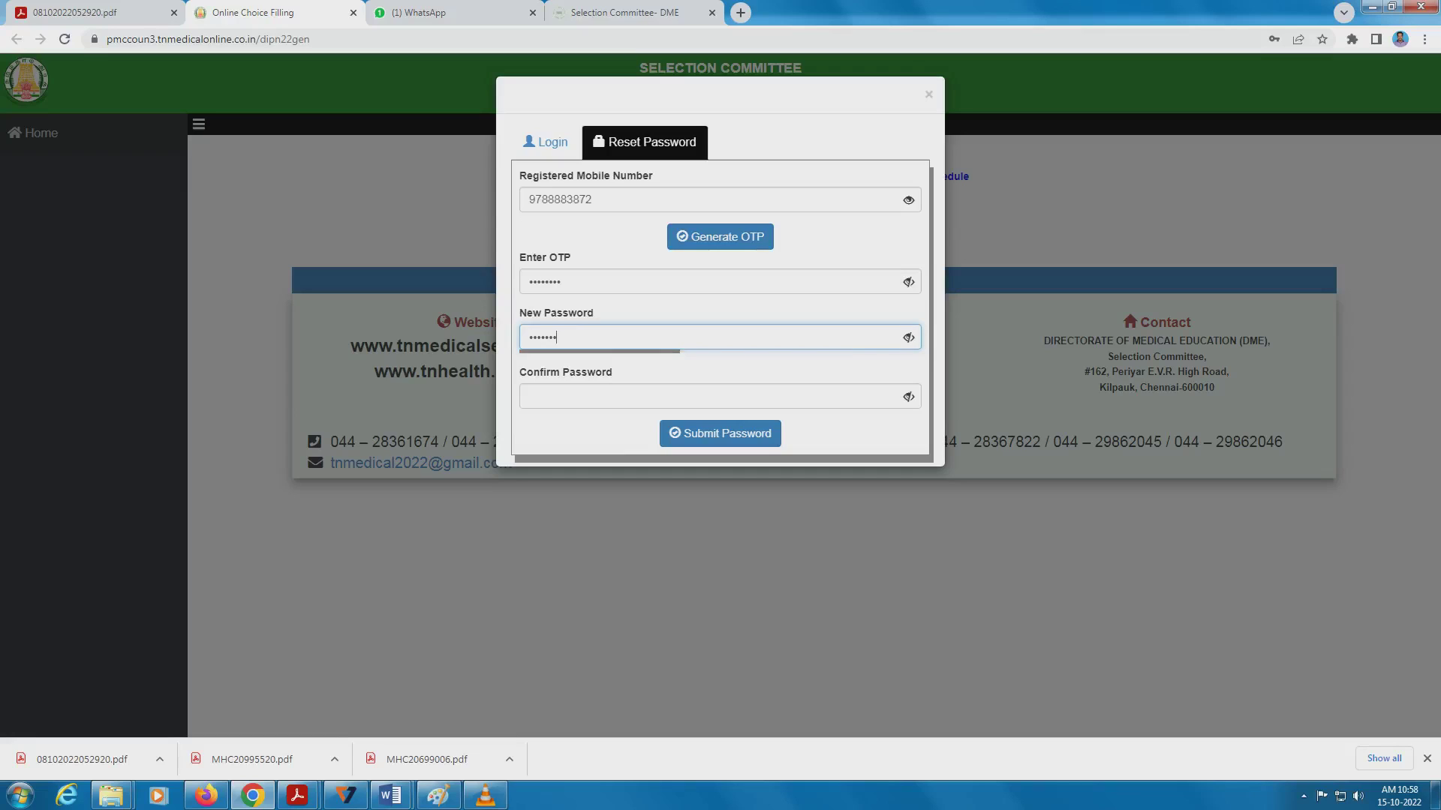
type("••••")
key("Tab")
type("••••")
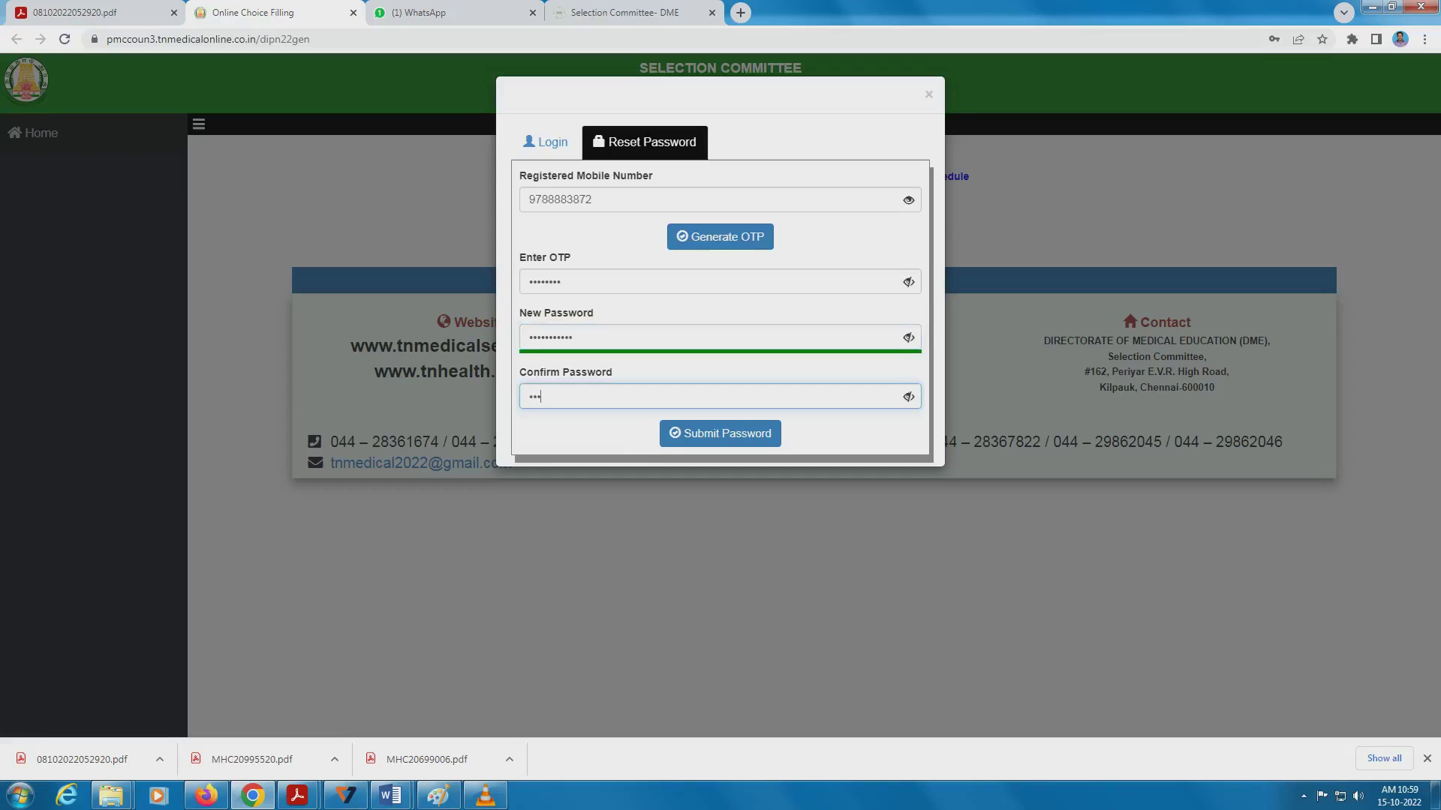
type("•••••••")
key("Tab")
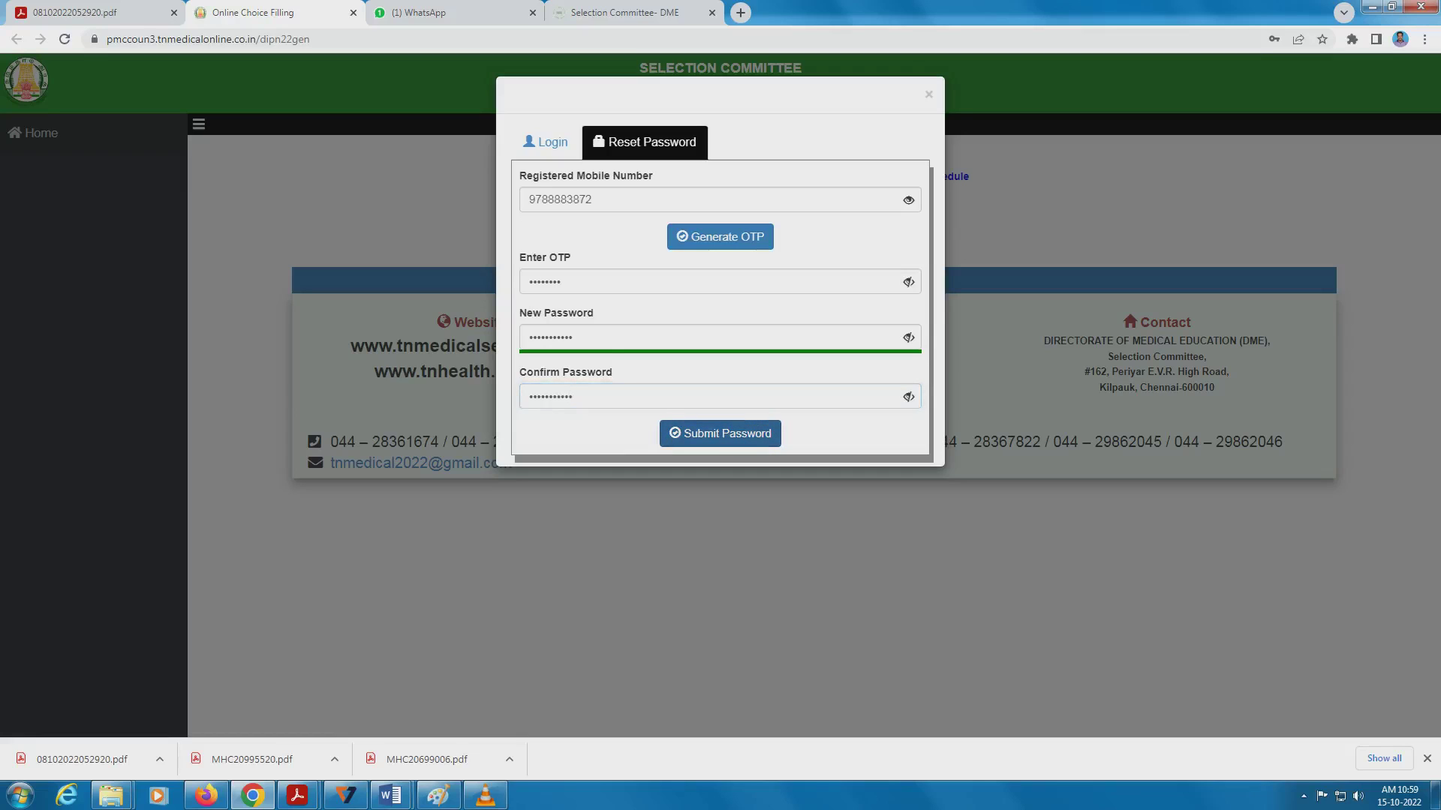
key("Return")
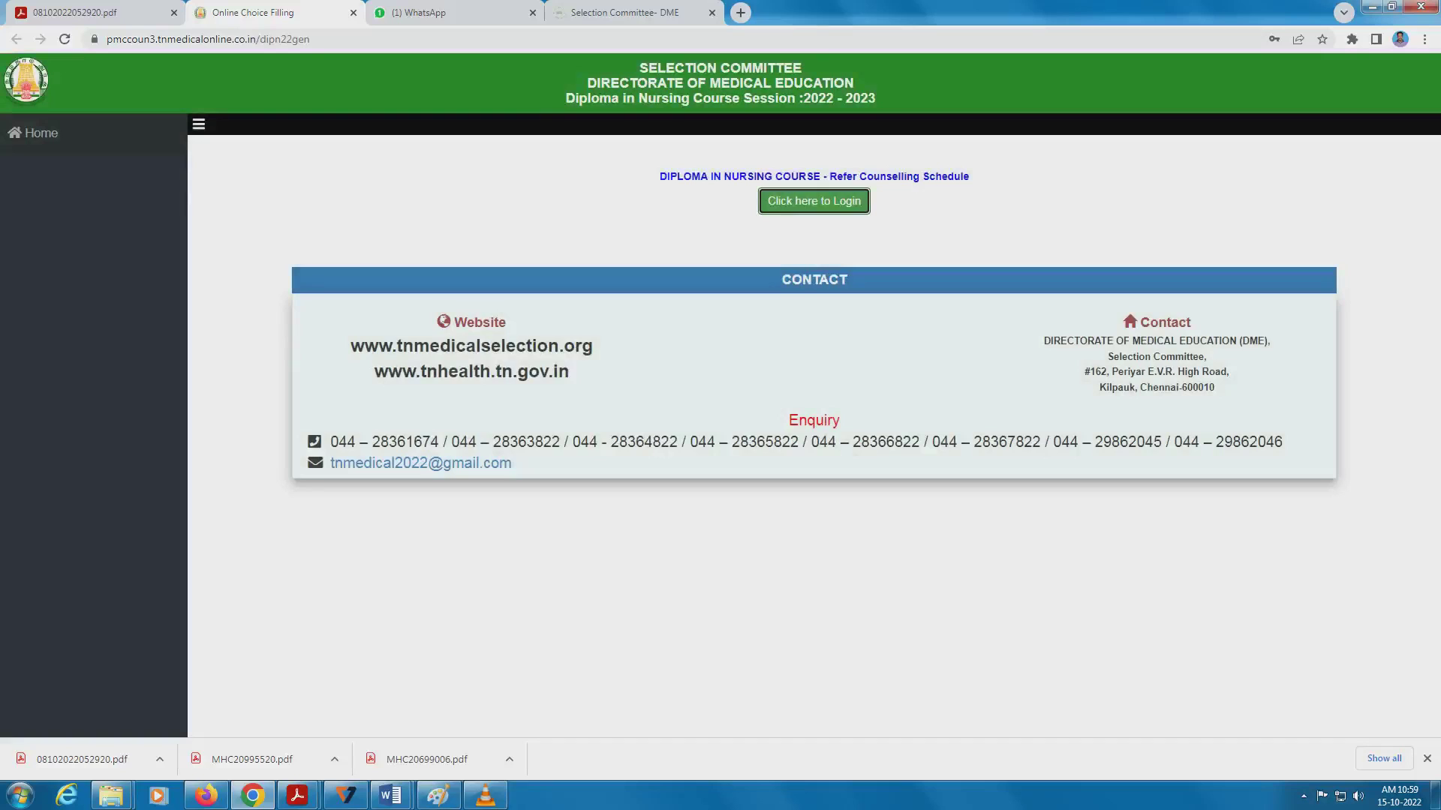
Reopen the login form and sign in using the new password.
left_click(814, 201)
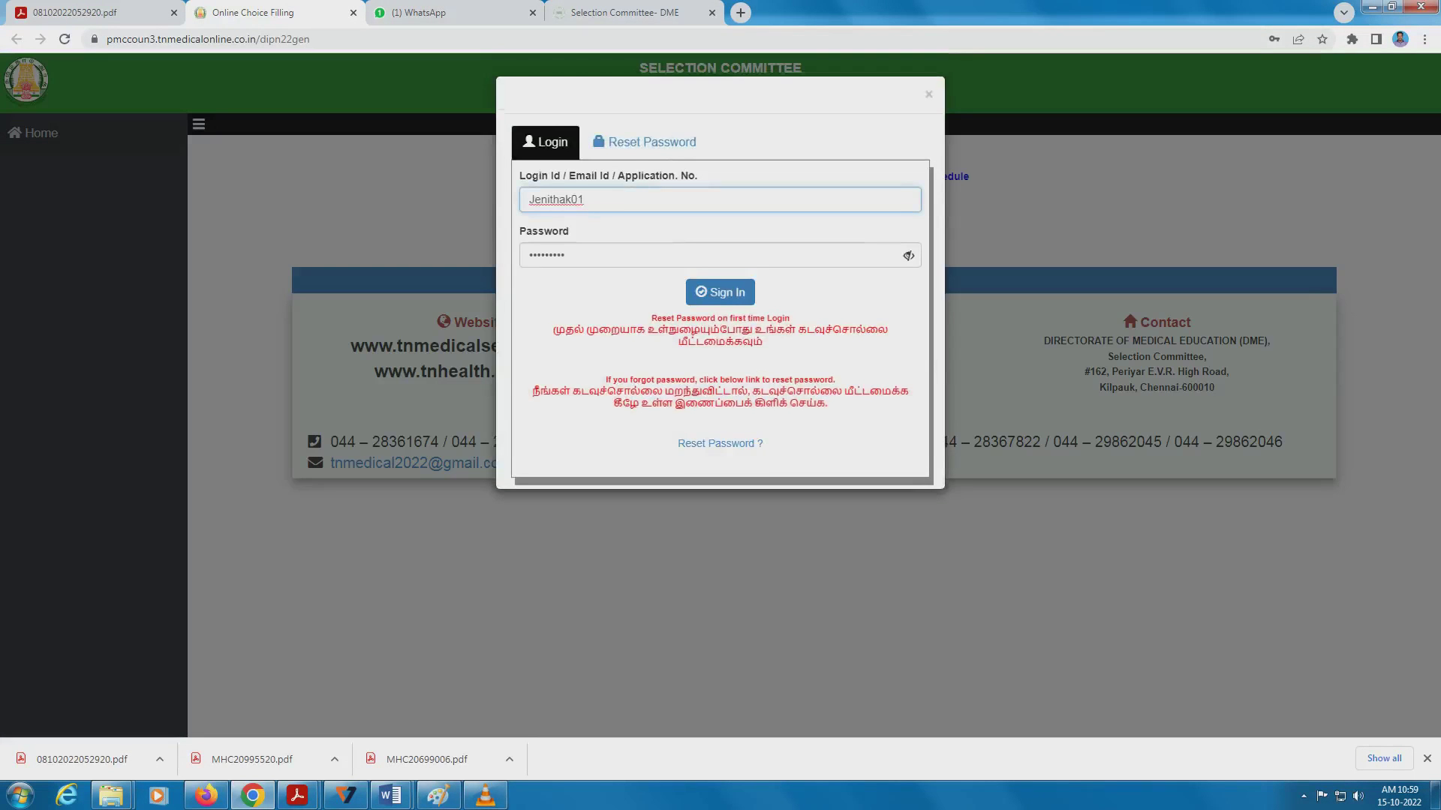
key("Tab")
type("•••••••••••")
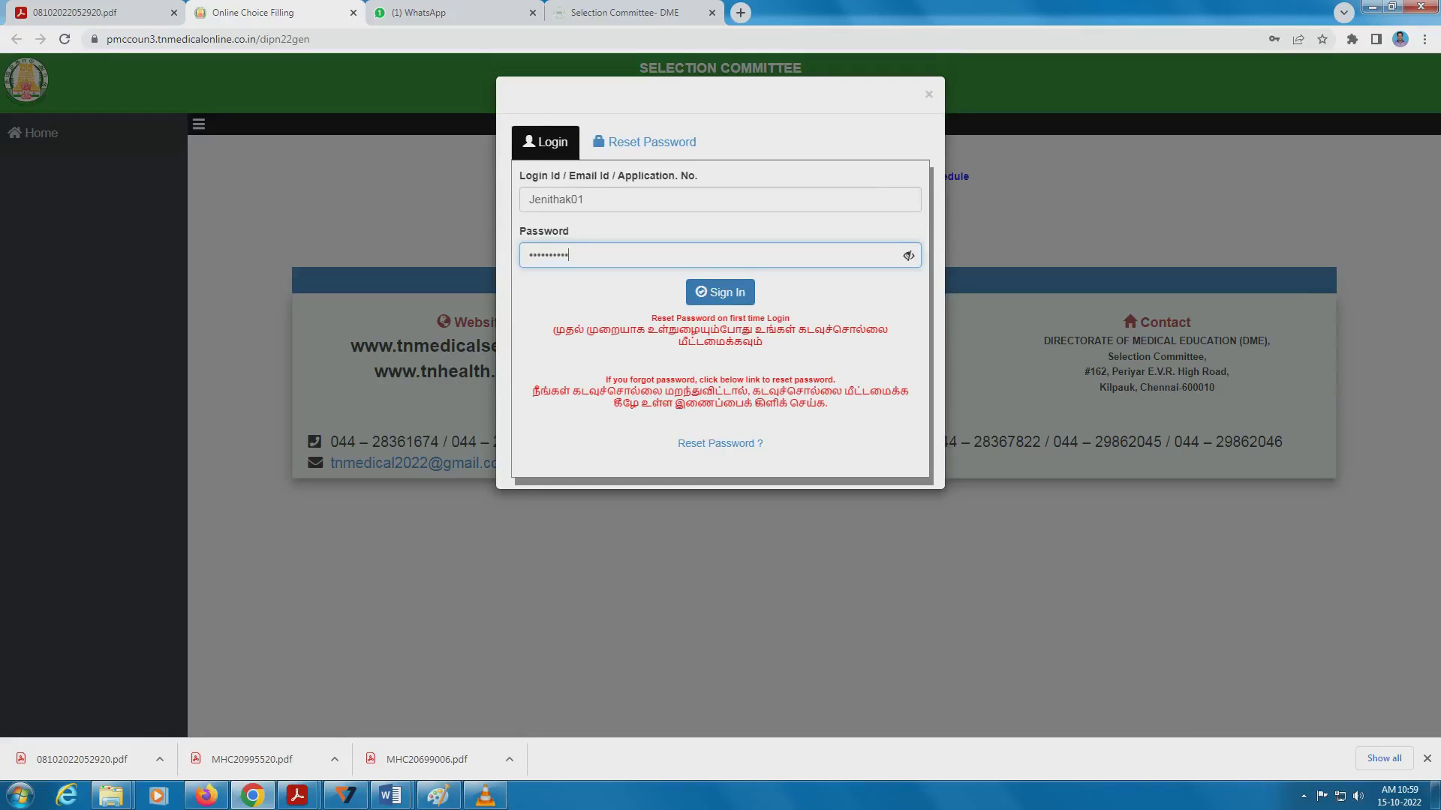
key("Return")
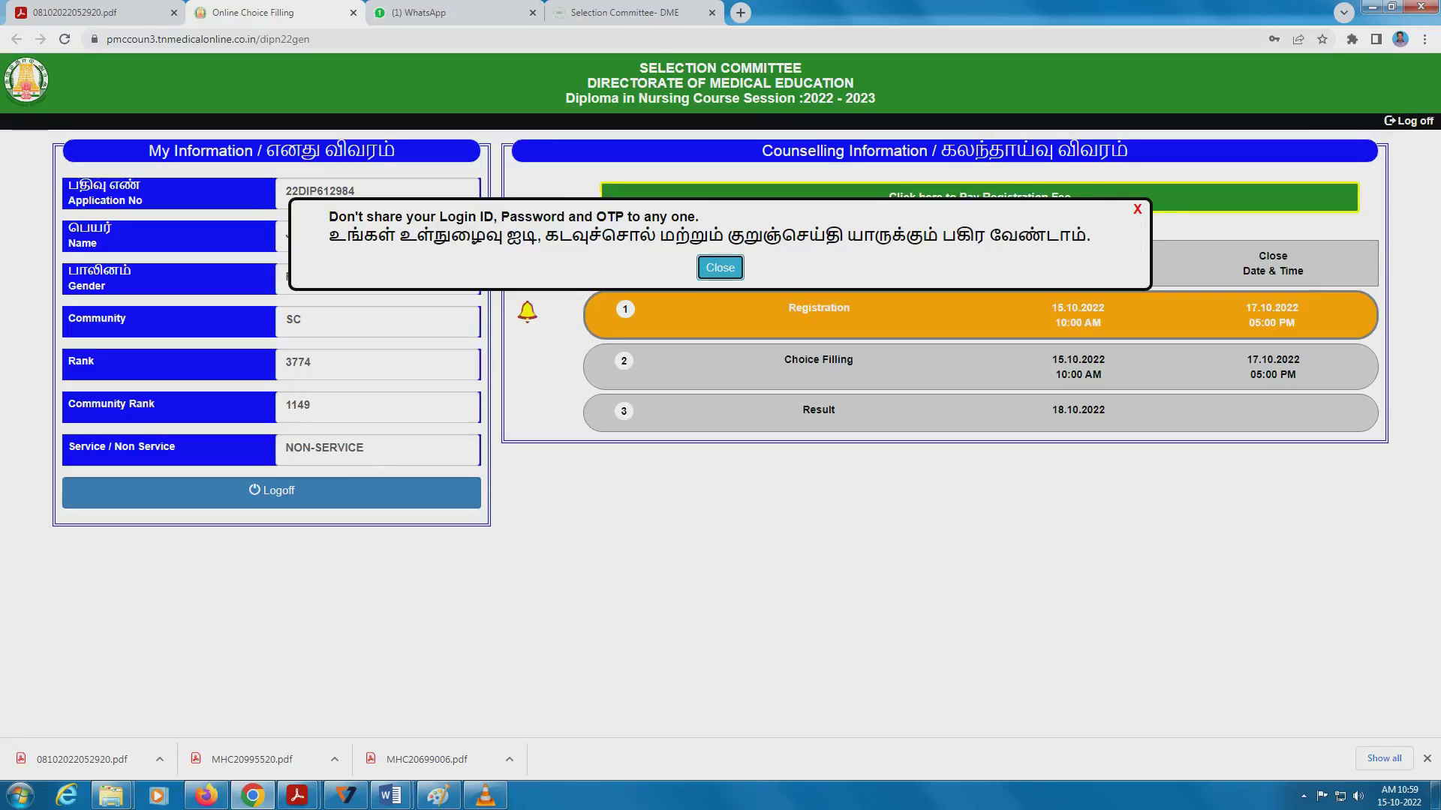
Dismiss the security warning and print the 250.00 registration fee receipt, closing the print tab.
key("Return")
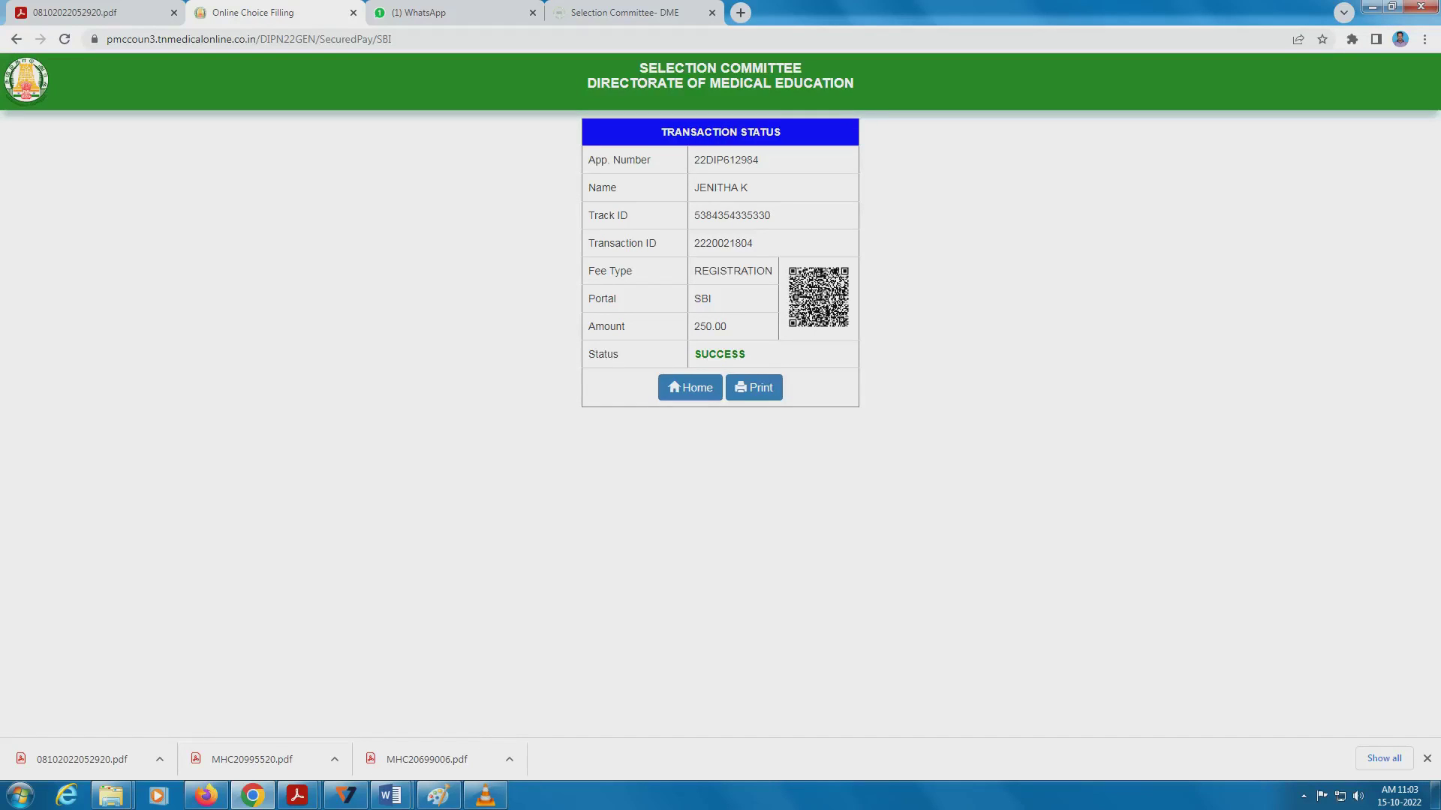
left_click(753, 387)
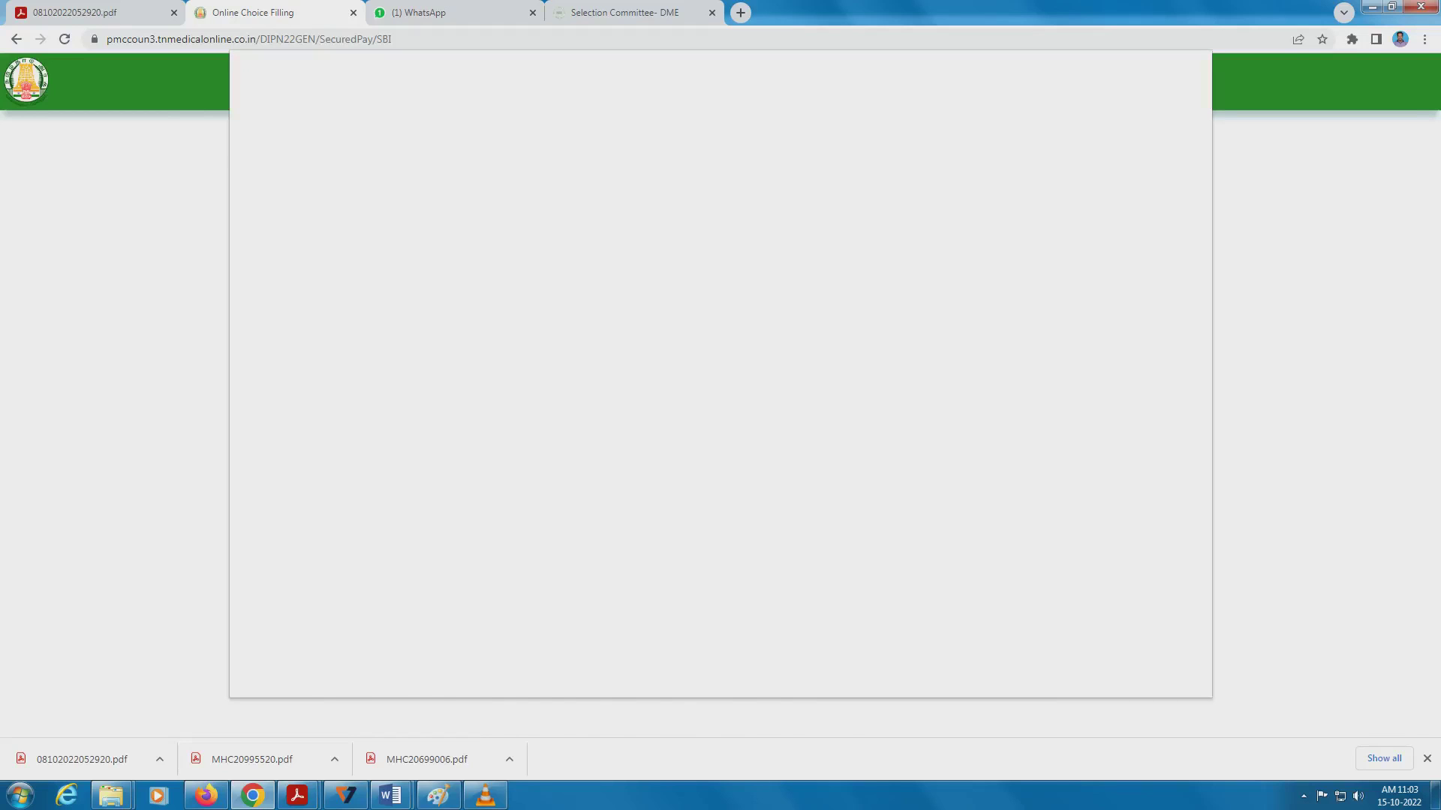
key("ctrl+w")
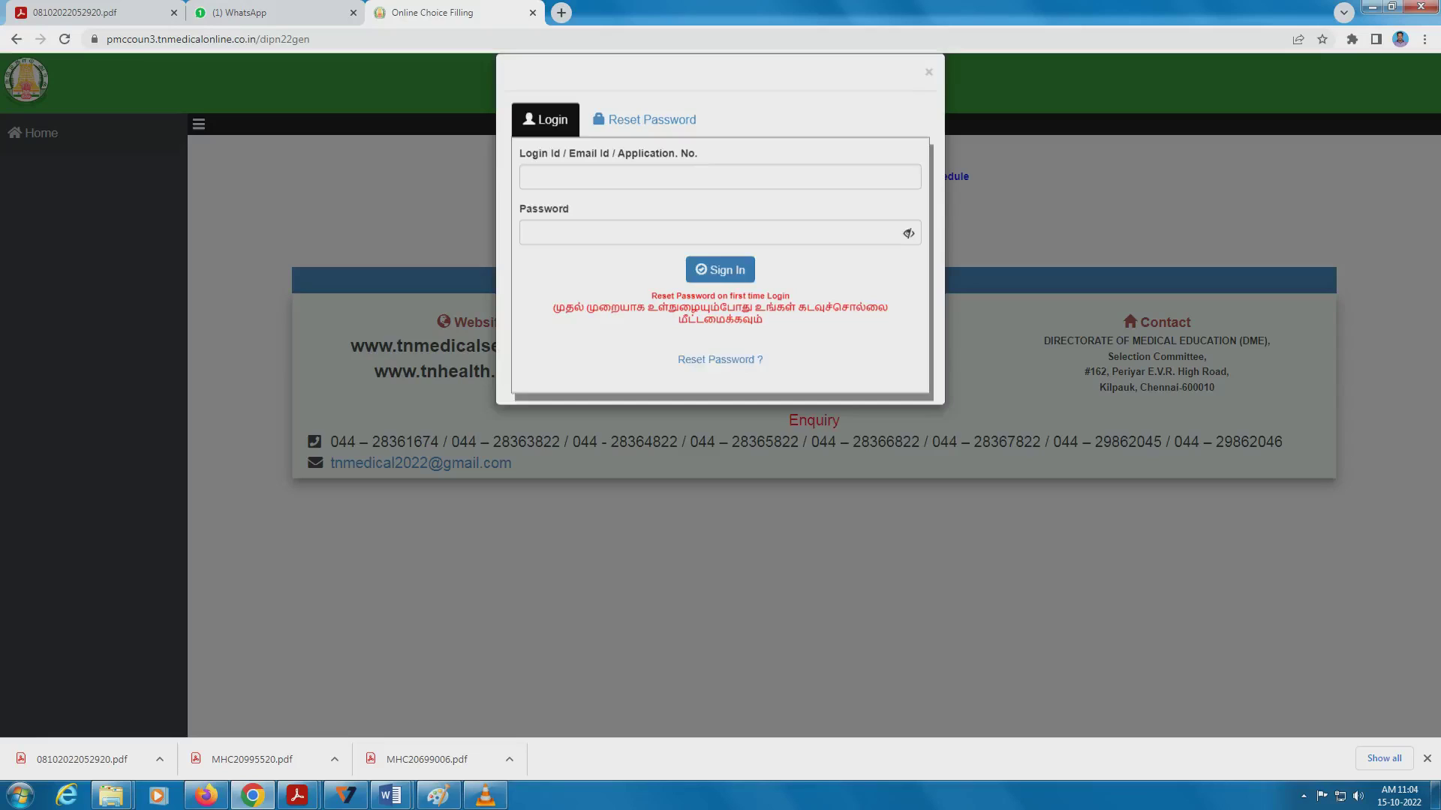
Log in again with the login id and new password, and dismiss the security warning.
left_click(813, 200)
left_click(813, 200)
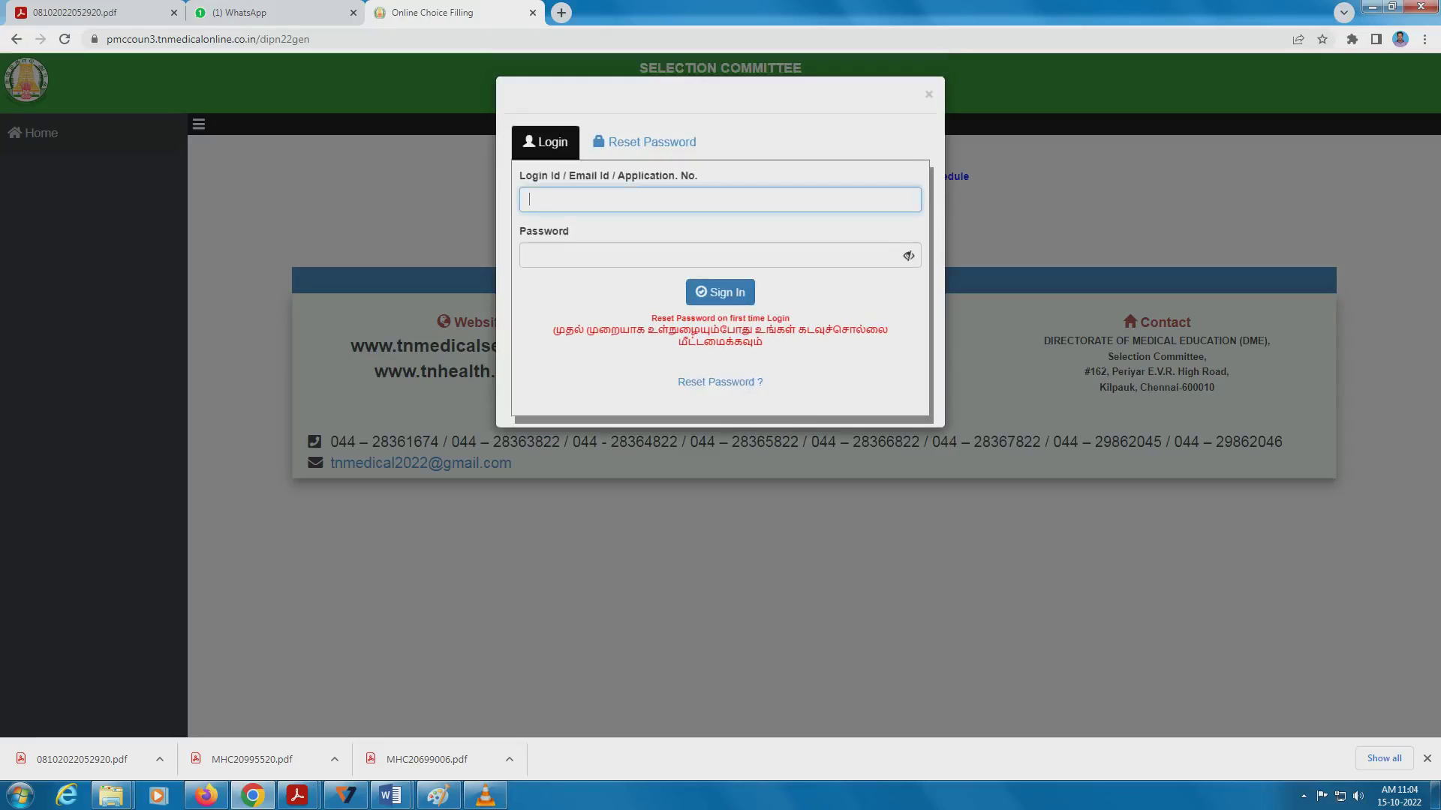
type("Jenithak01")
left_click(713, 255)
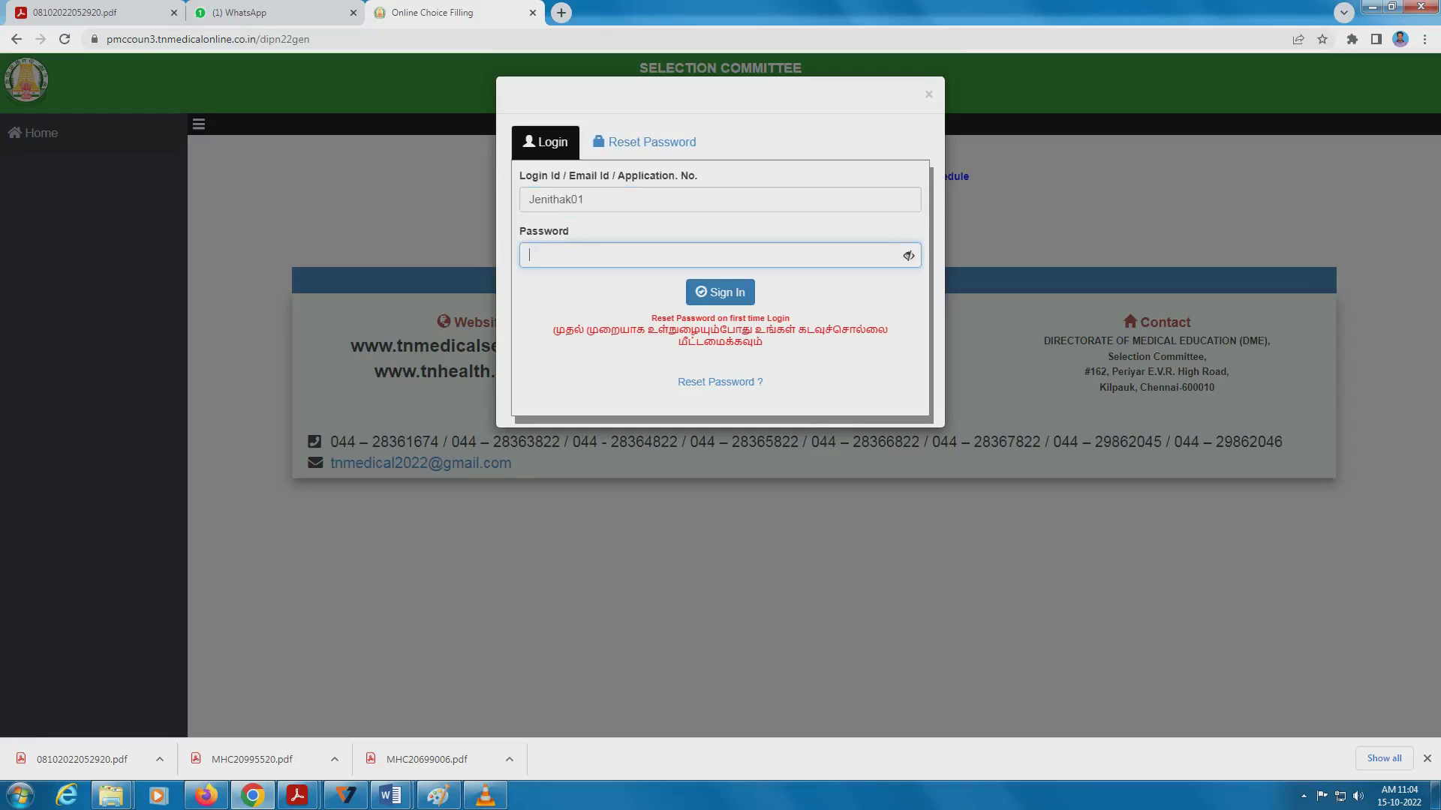
type("•••••••••••")
key("Return")
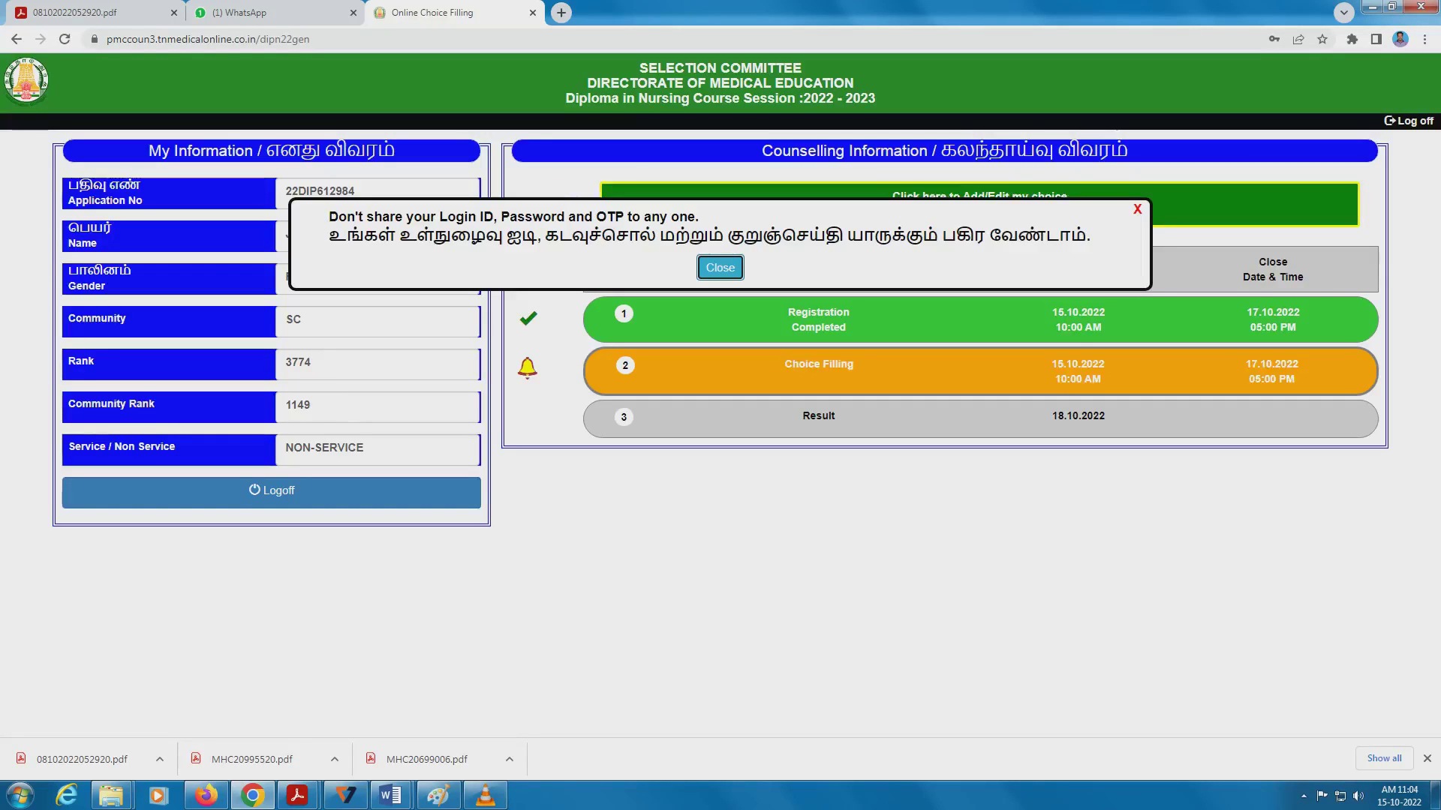
key("Return")
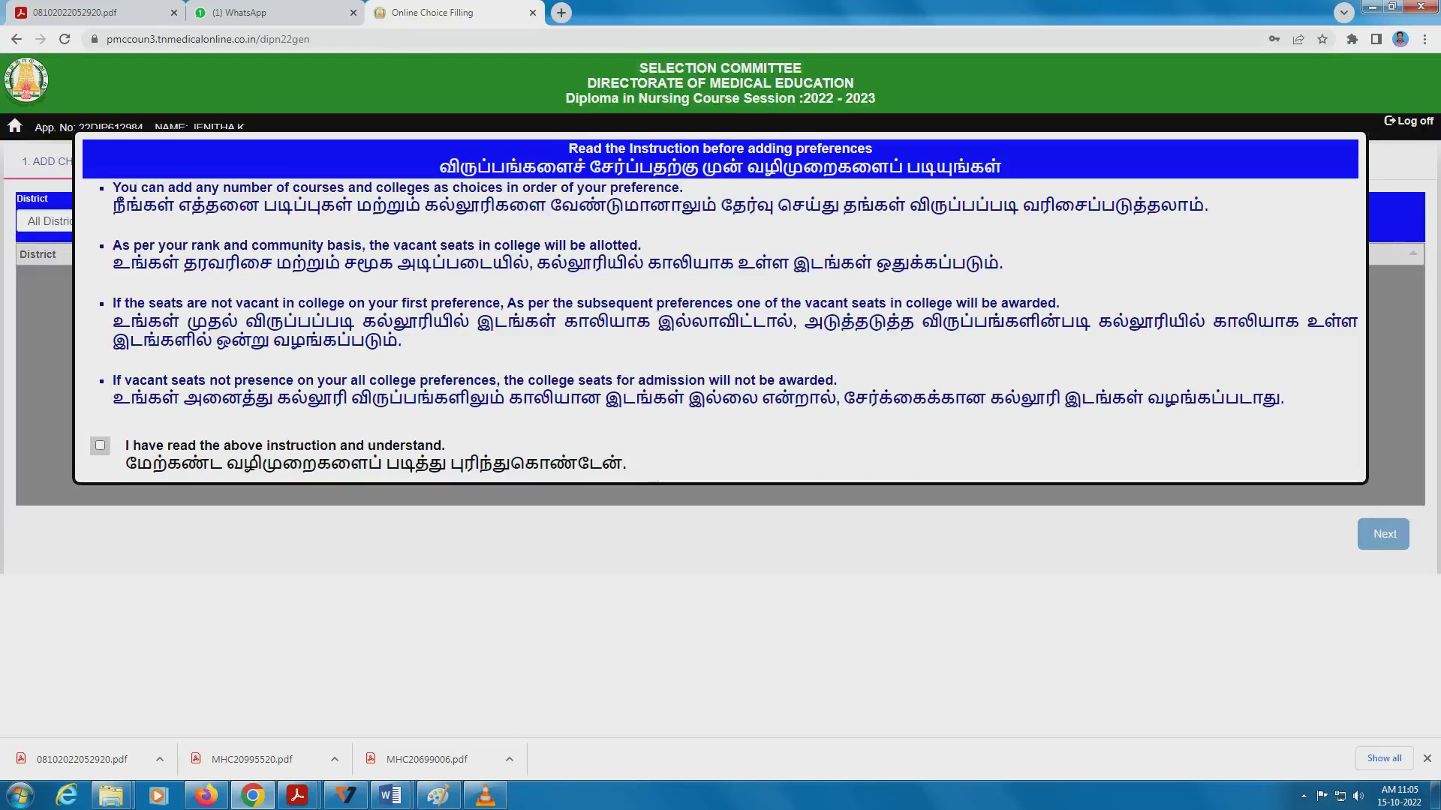
Acknowledge the preference instructions and filter colleges to CUDDALORE district and GOVT category.
left_click(100, 446)
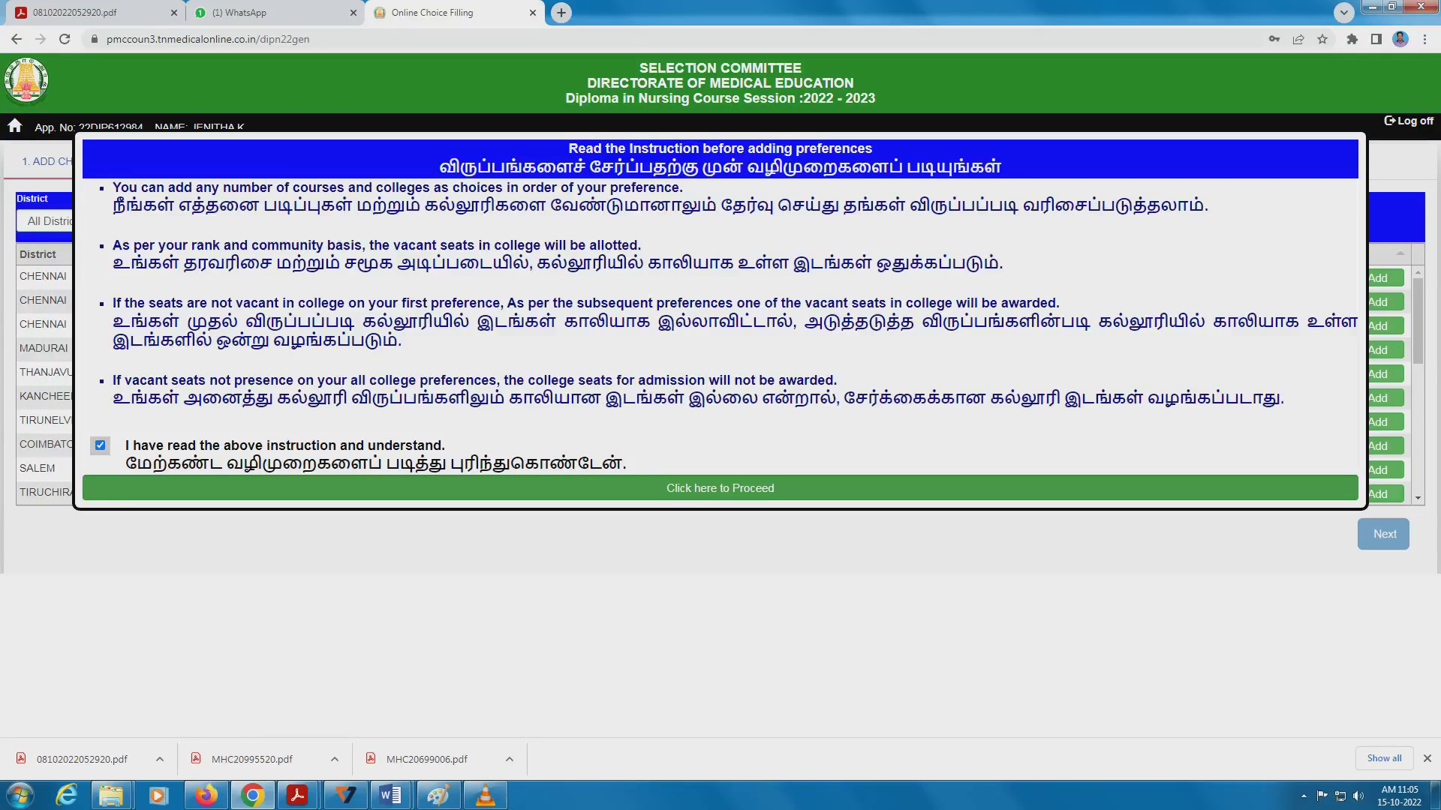
left_click(721, 488)
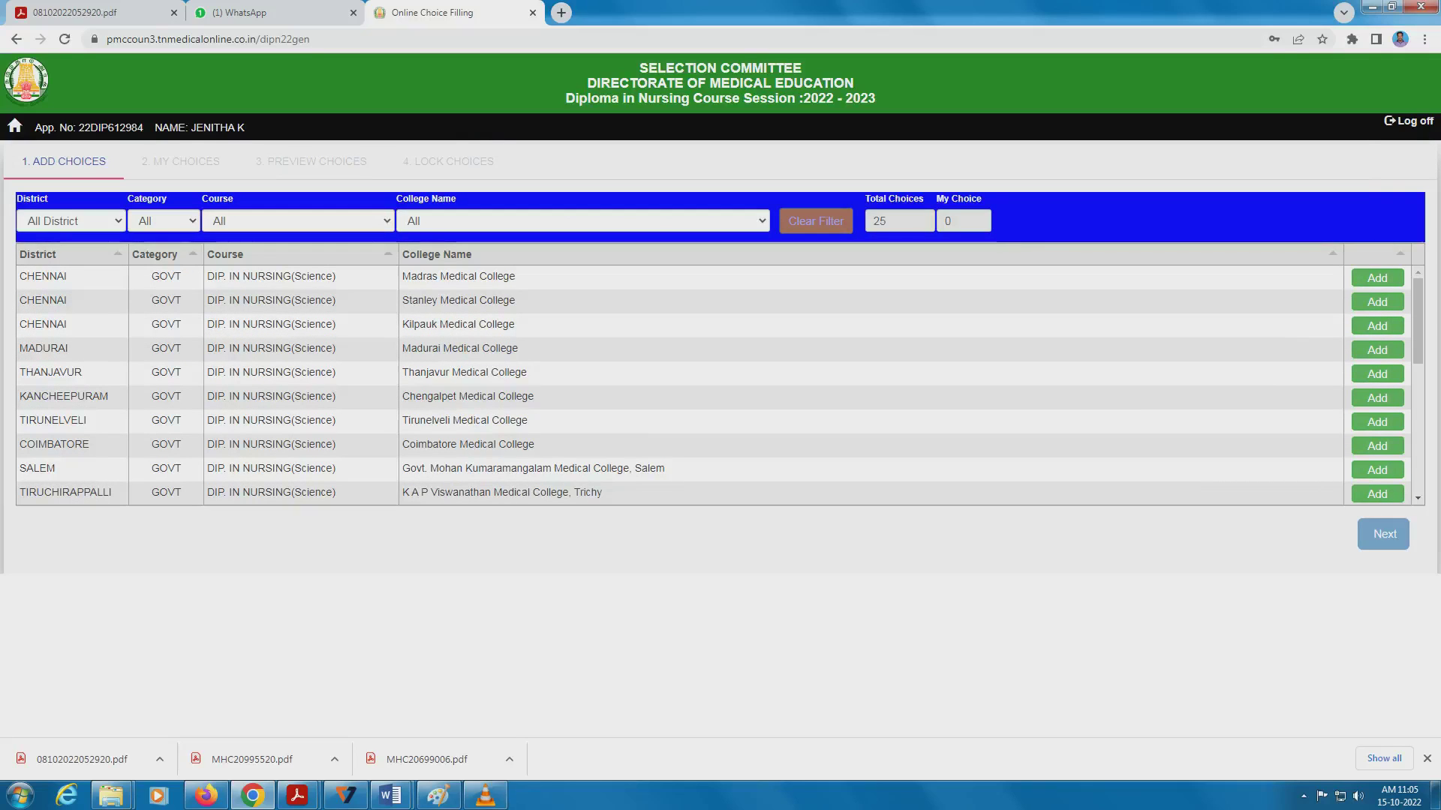
scroll(720, 324, "down", 5)
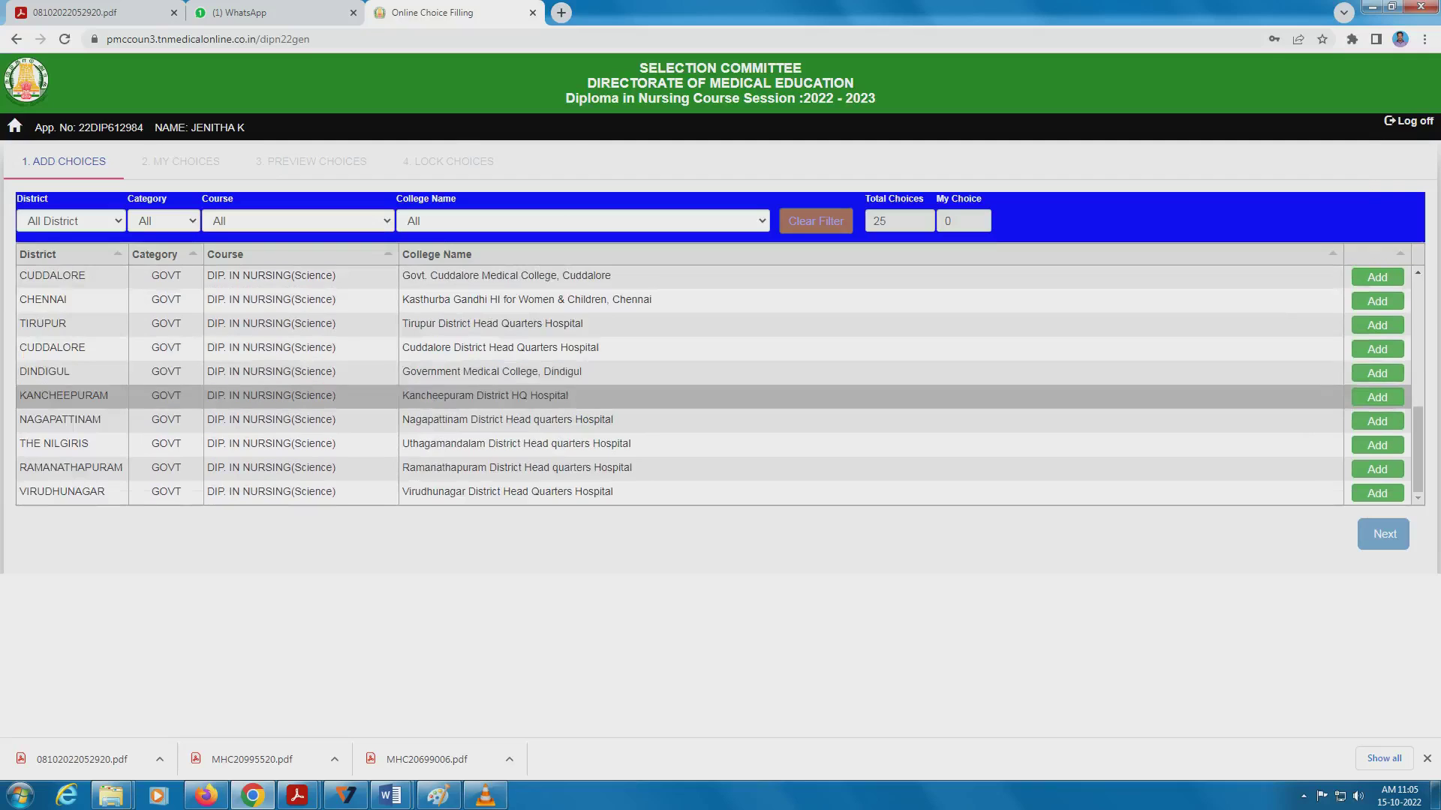
scroll(720, 397, "up", 5)
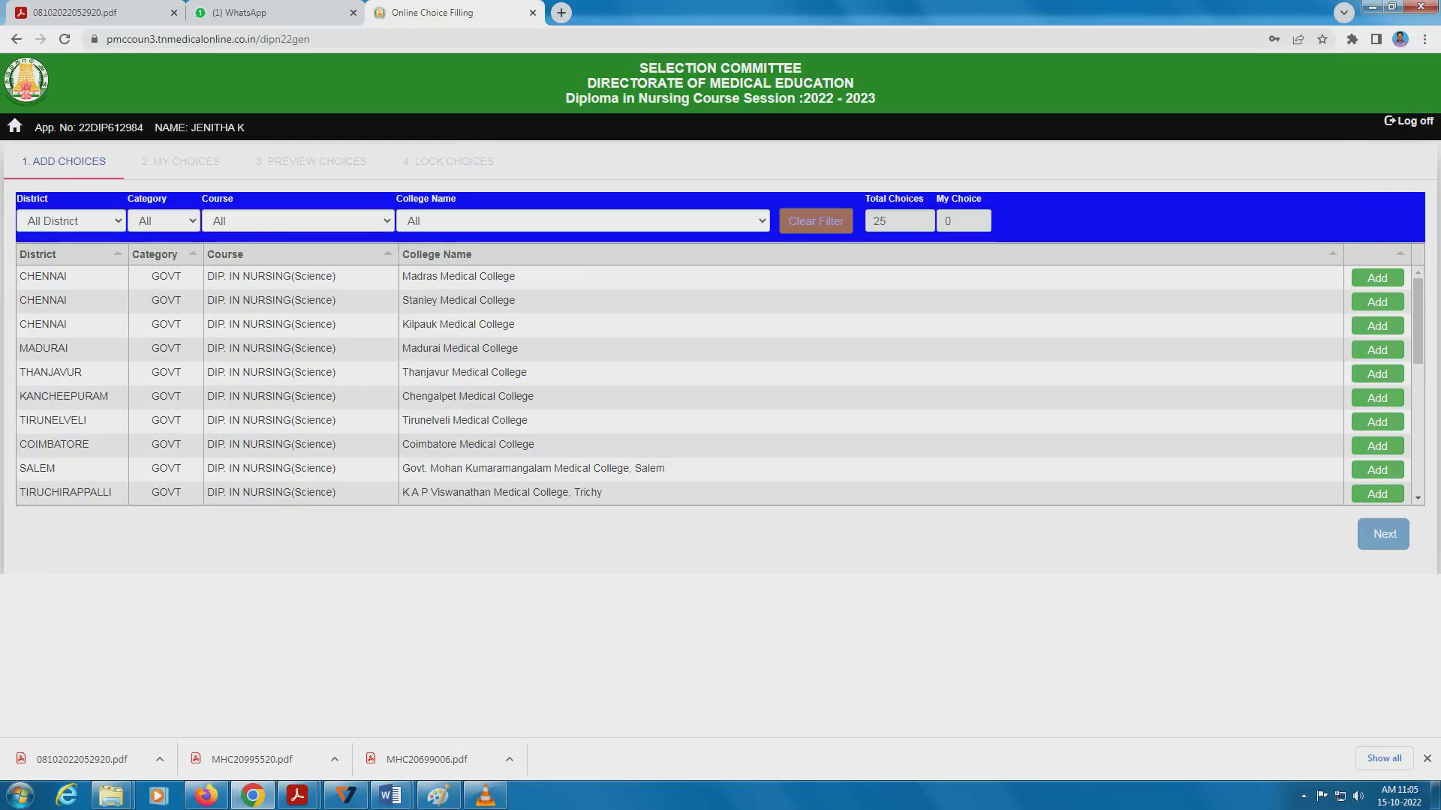
left_click(70, 220)
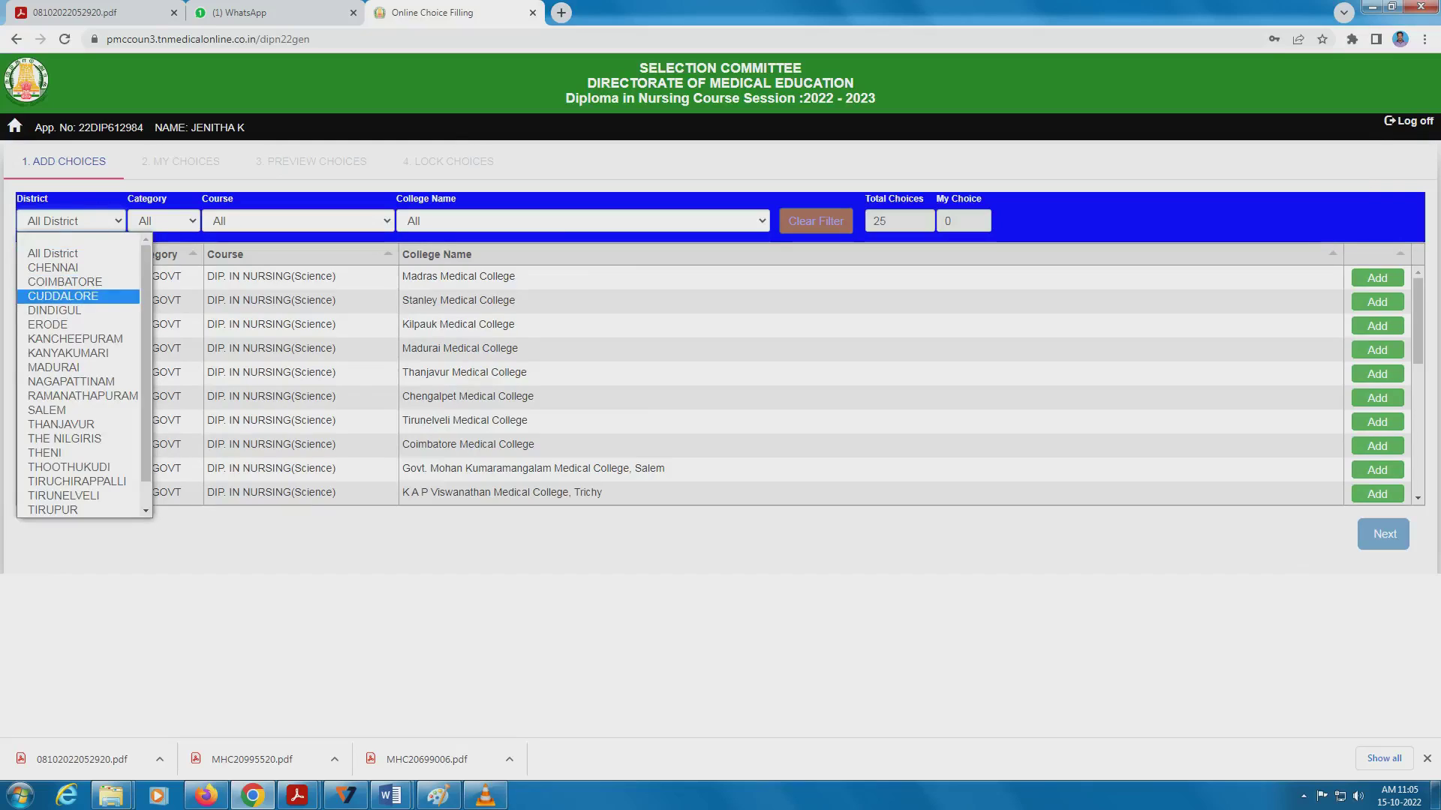
left_click(63, 296)
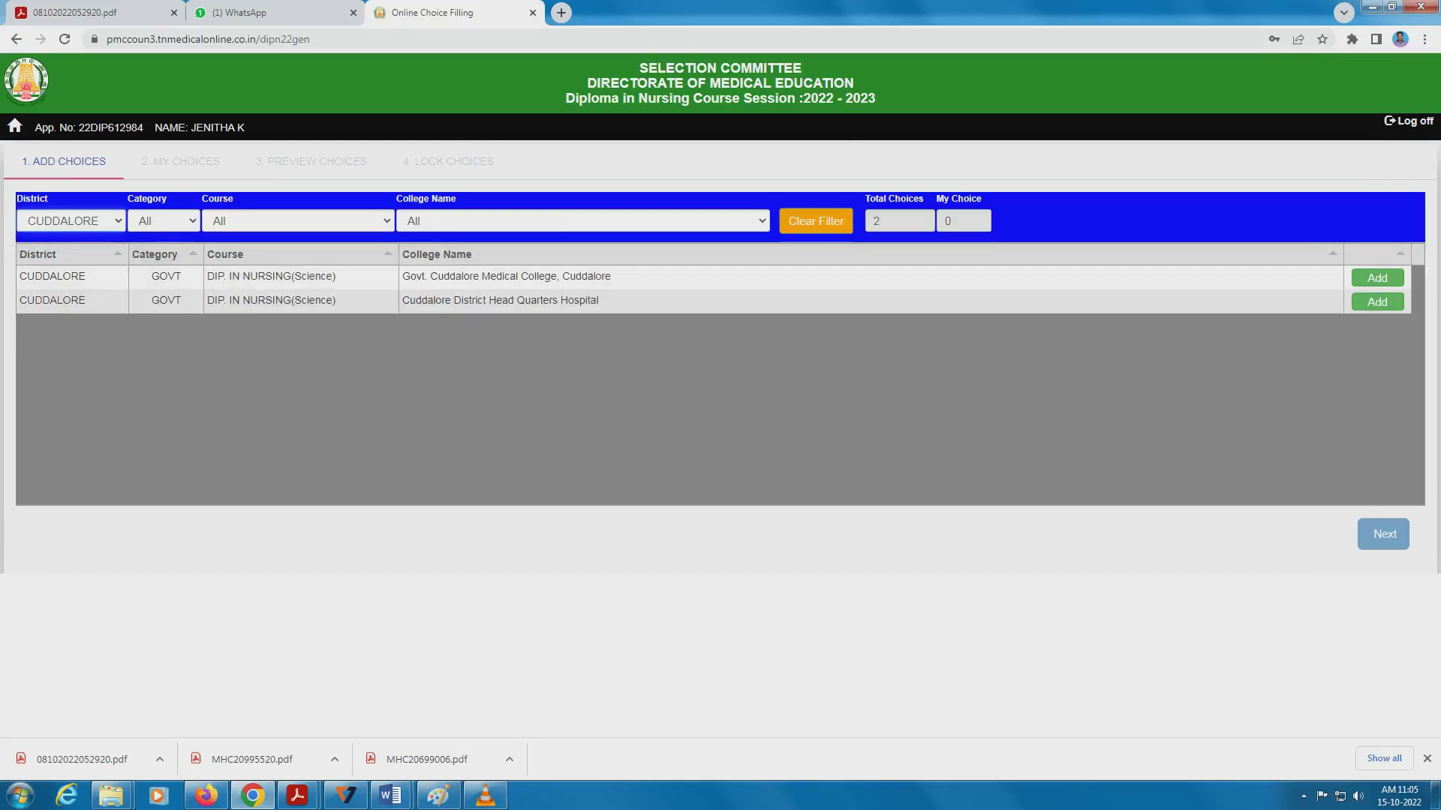
left_click(164, 220)
key("Down")
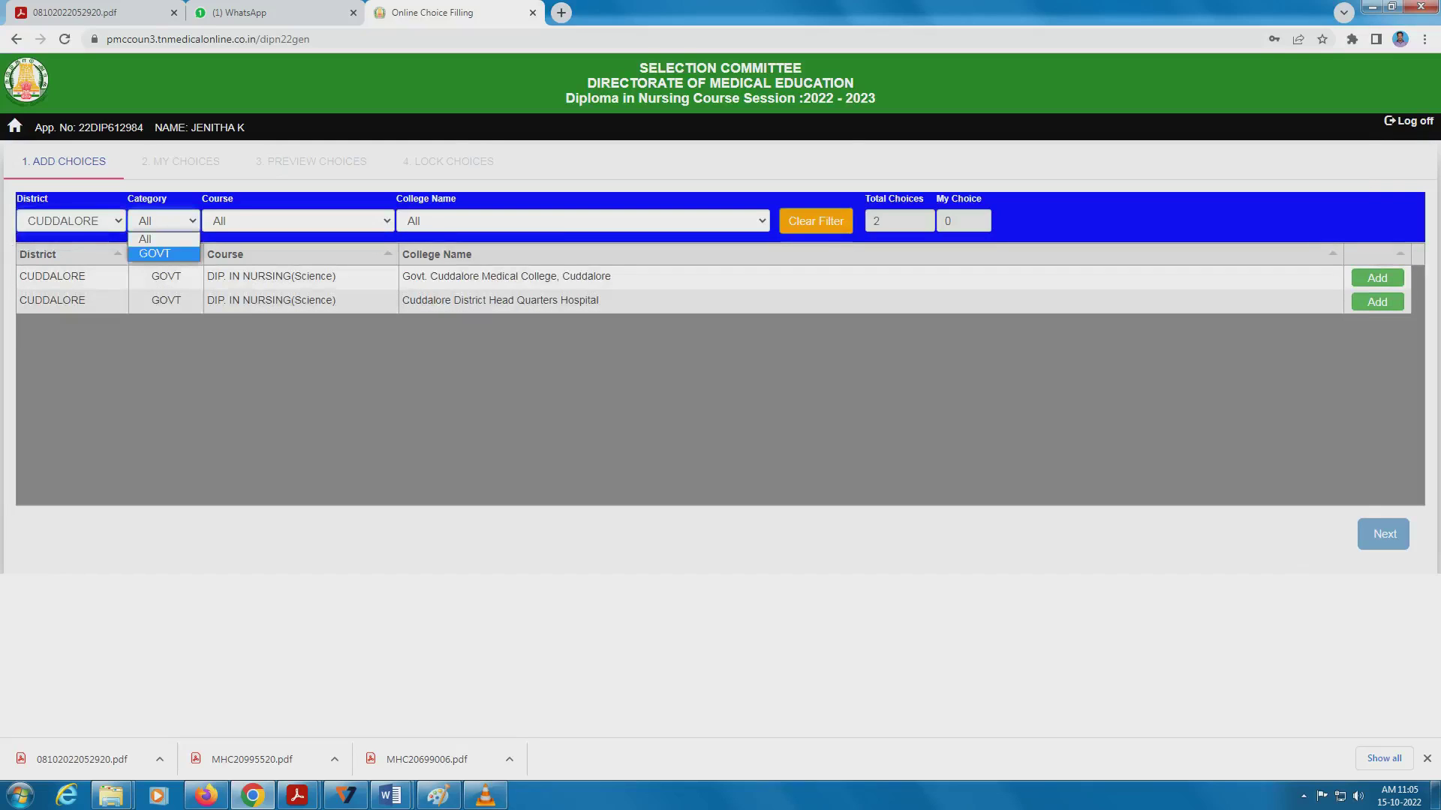
key("Return")
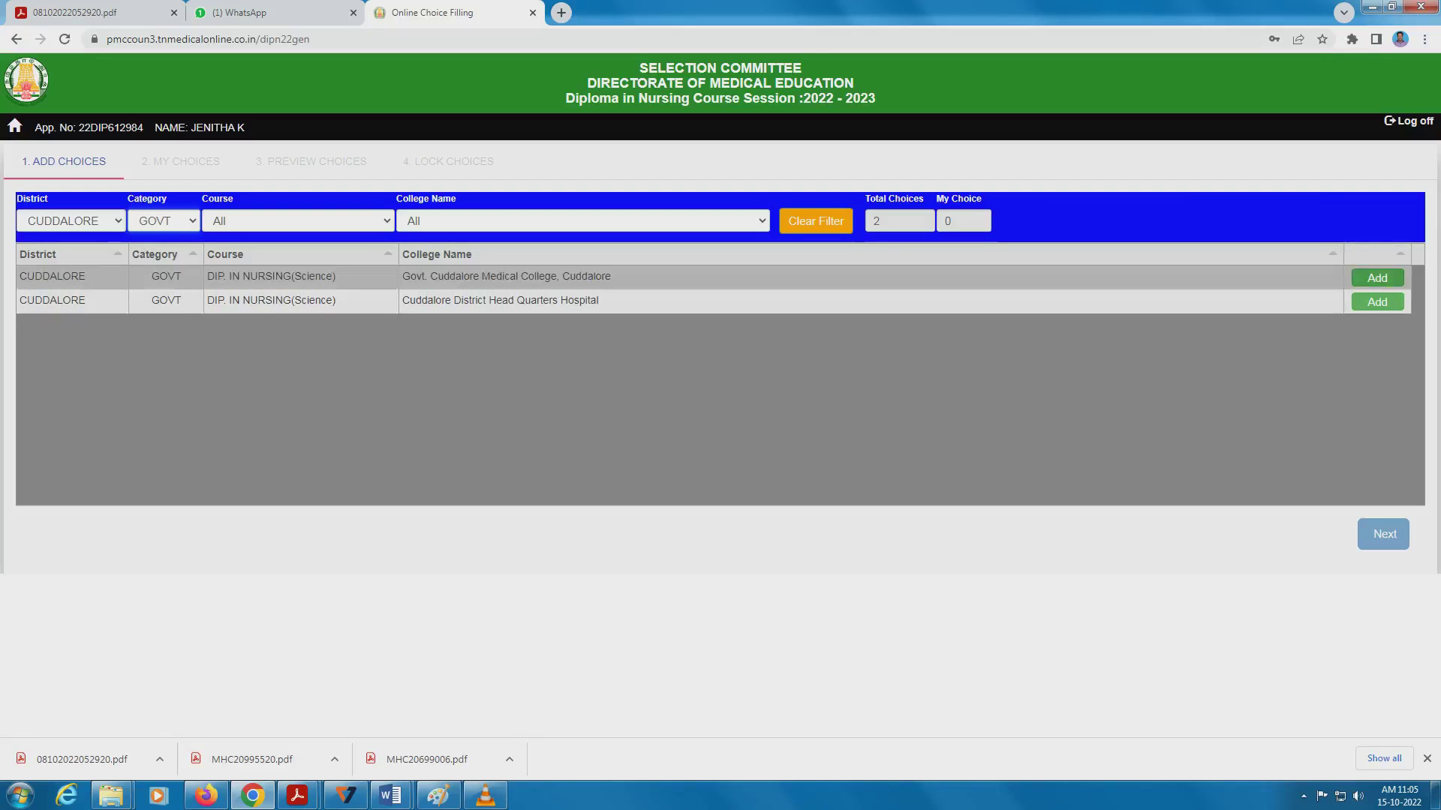
Add Govt. Cuddalore Medical College and Cuddalore District Head Quarters Hospital, confirming each.
left_click(1377, 277)
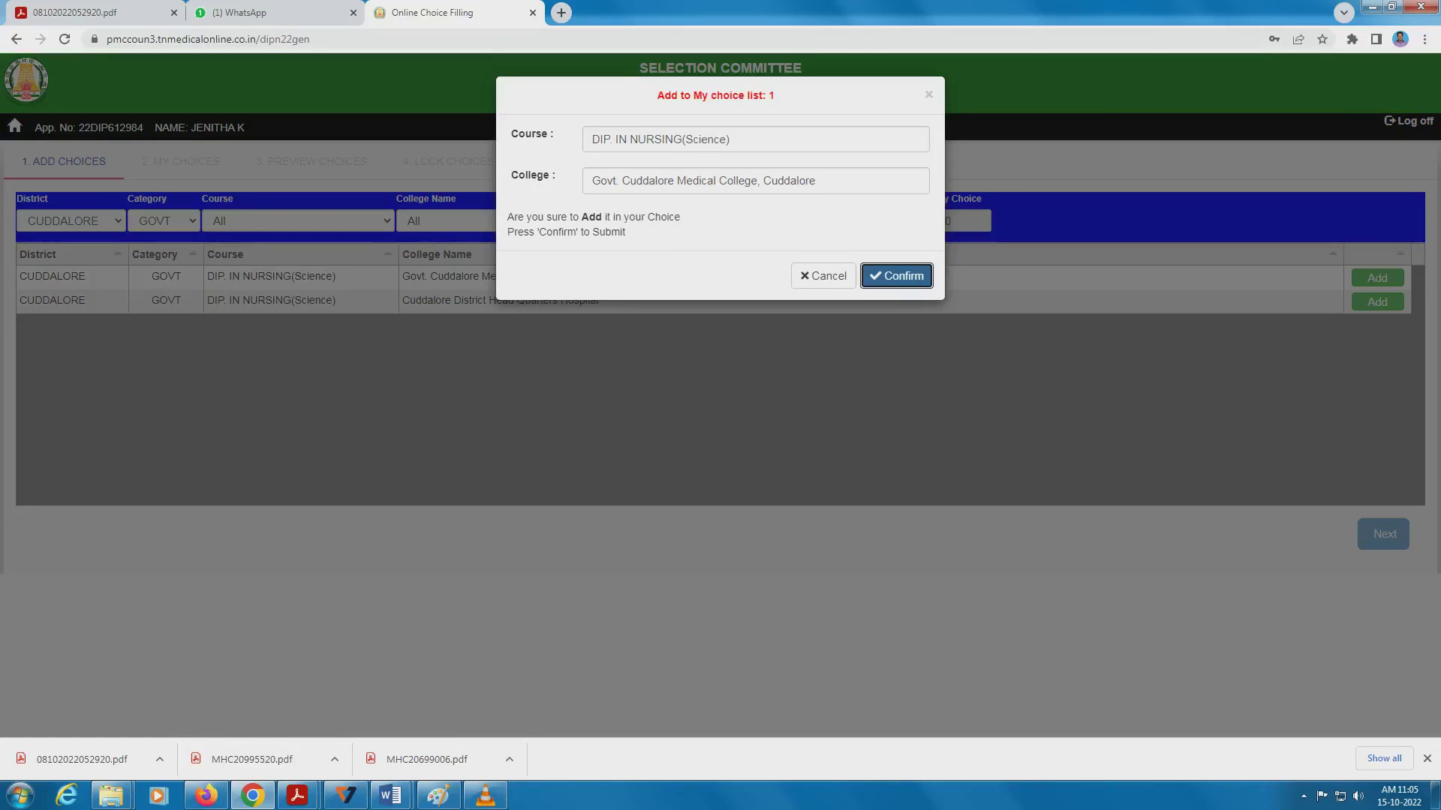
key("Return")
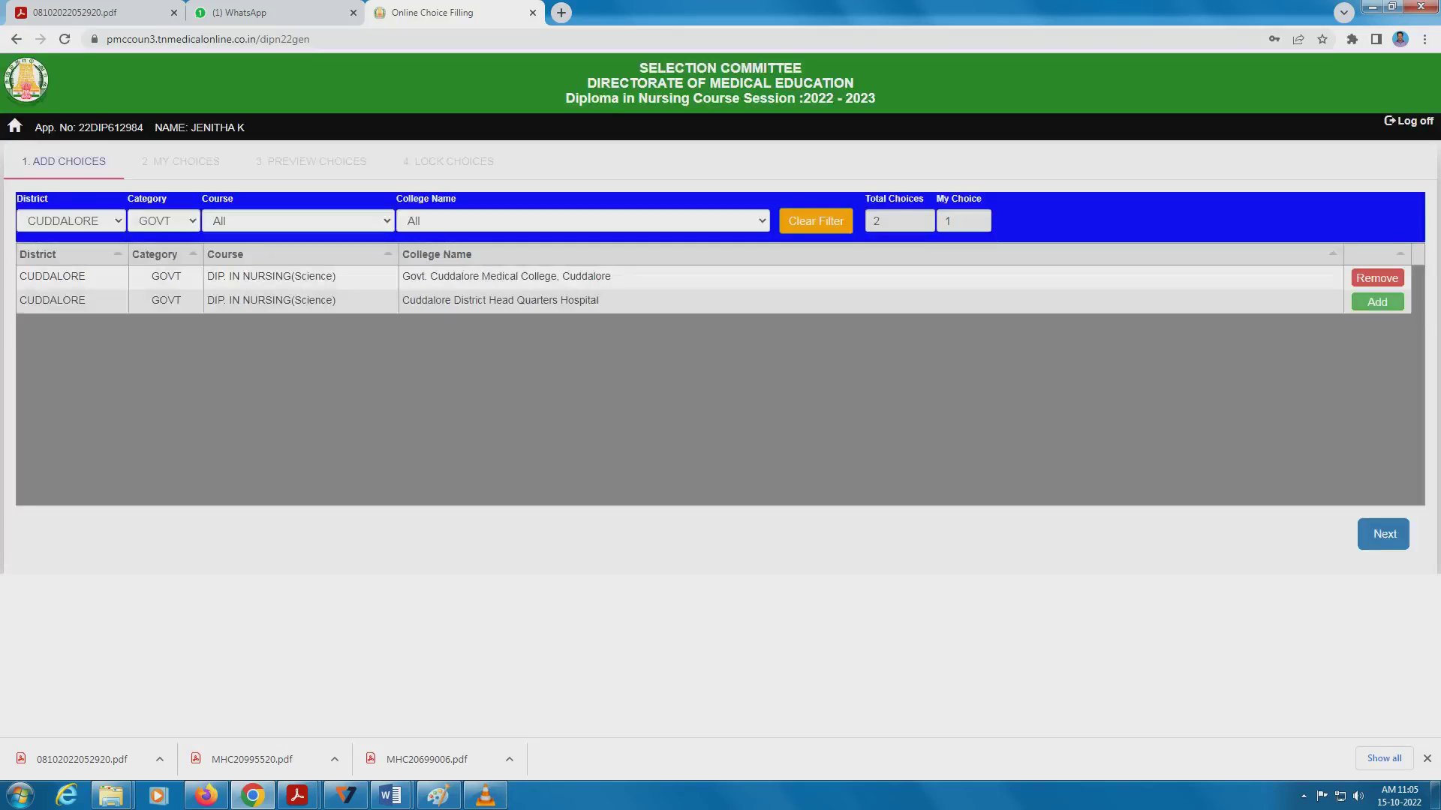
left_click(1377, 301)
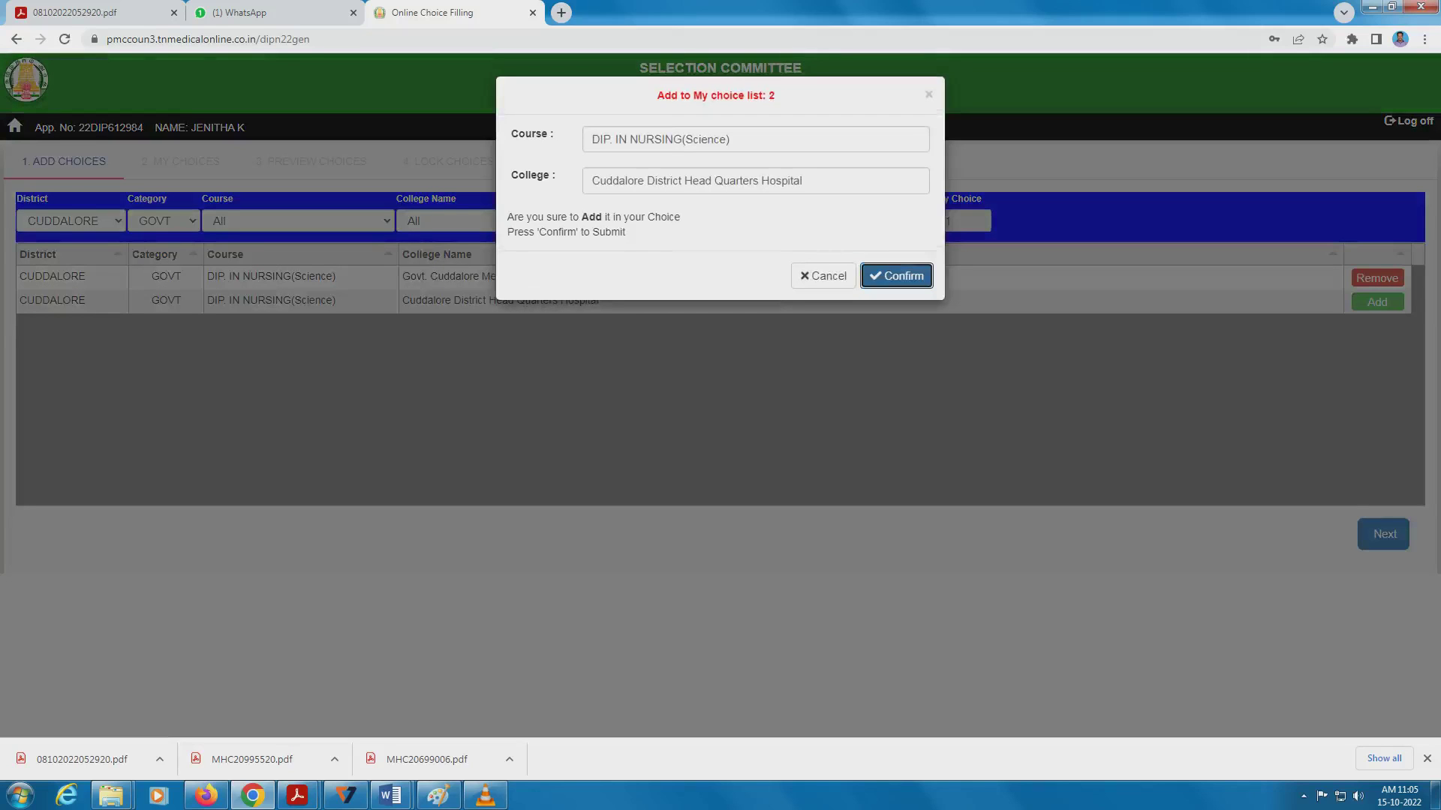
key("Return")
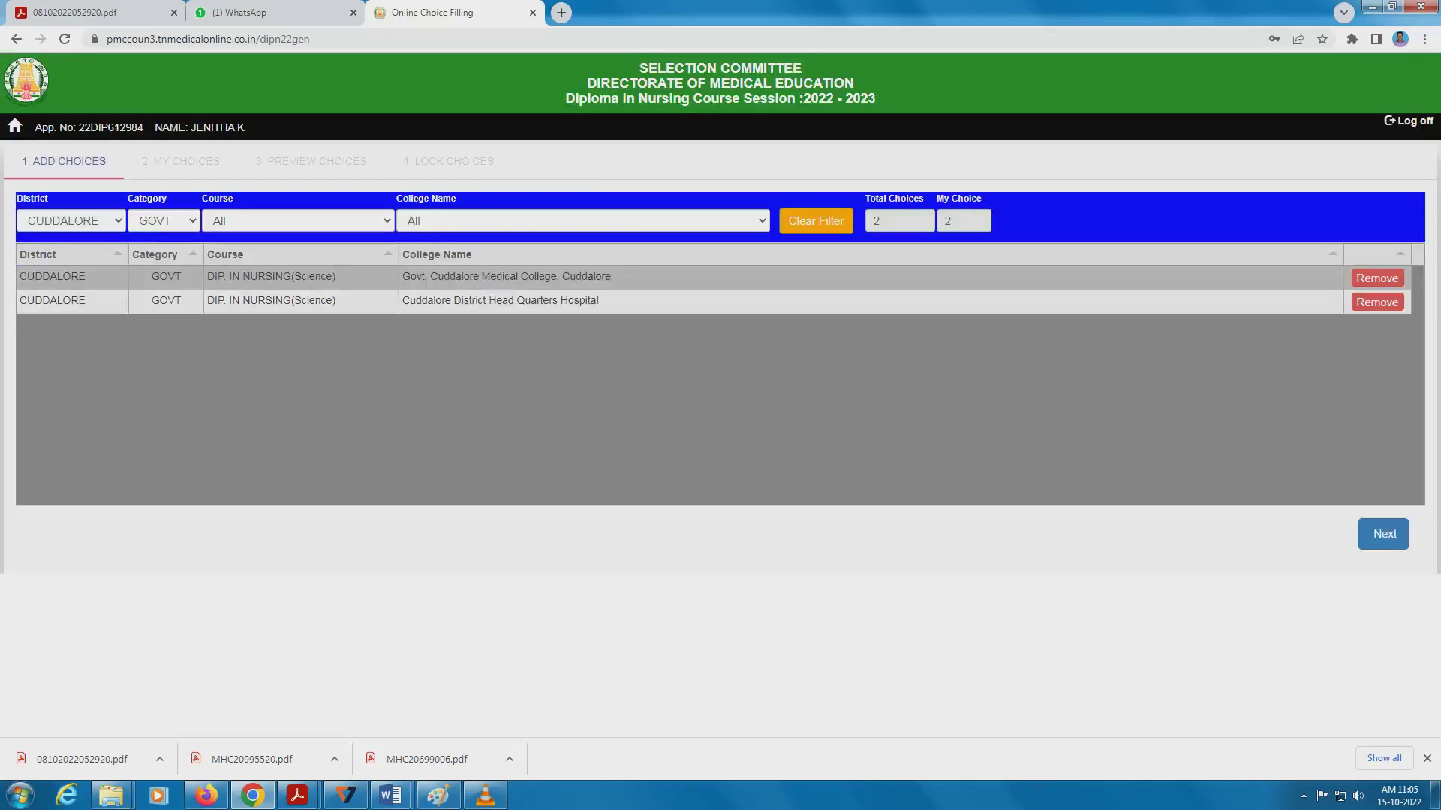
key("alt+Down")
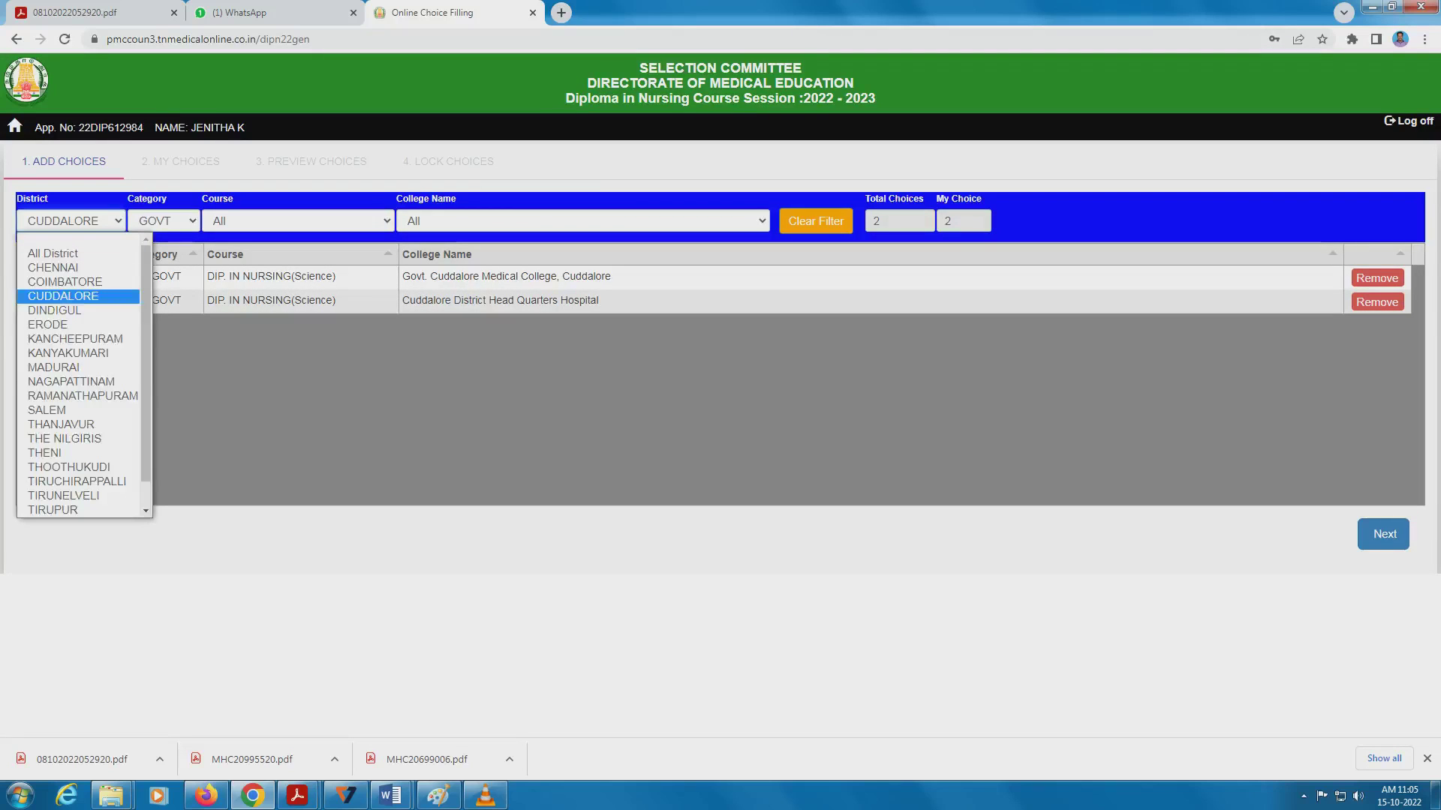
Browse the district list and add both Kancheepuram colleges to the choices.
key("Down")
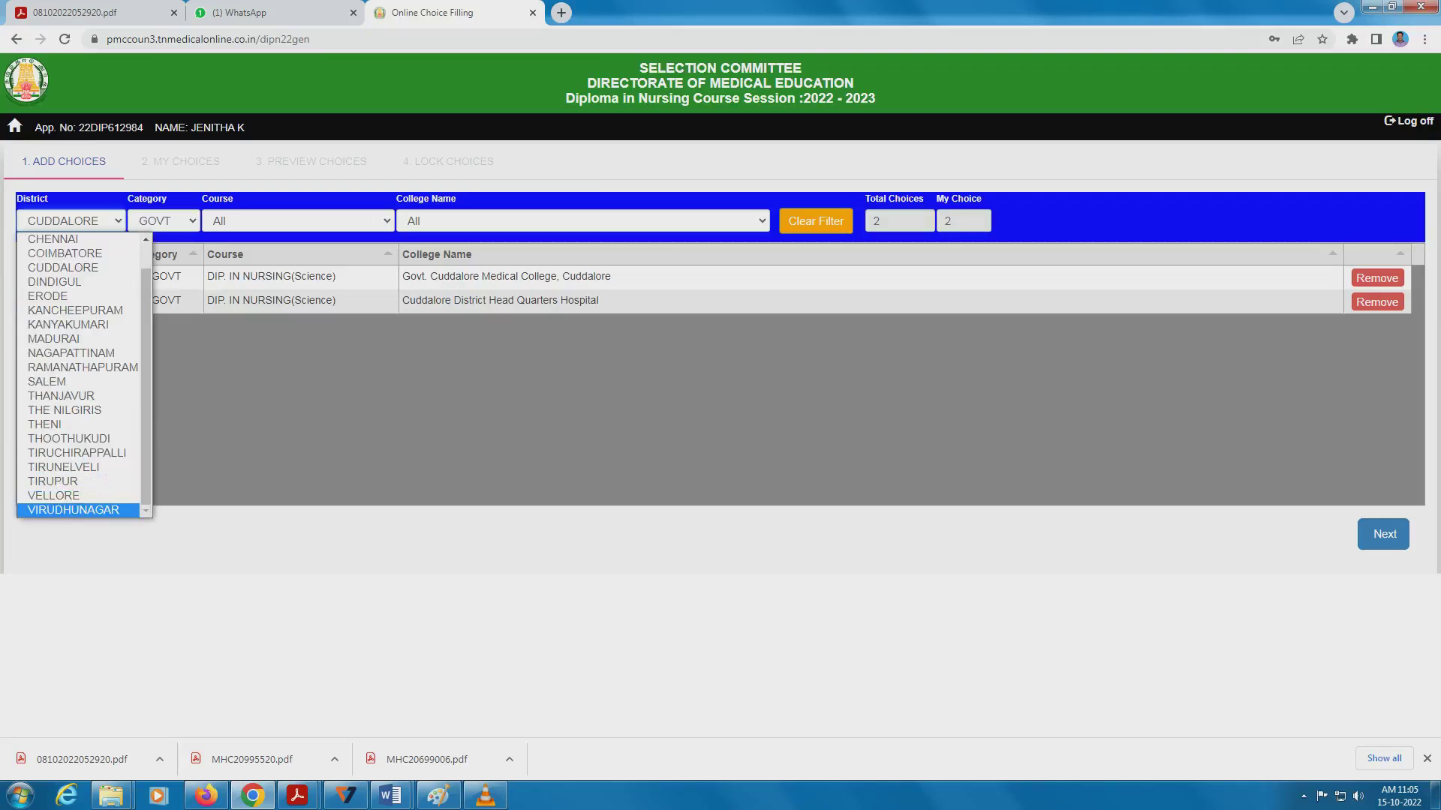
key("Up")
key("Up")
key("Up")
key("Up")
key("Up")
key("Up")
key("Up")
key("Up")
key("Up")
key("Up")
key("Up")
key("Up")
key("Up")
key("Up")
key("Up")
key("Up")
key("Up")
key("Up")
key("Up")
key("Up")
key("Down")
key("Down")
key("Down")
key("Down")
key("Down")
key("Down")
key("Down")
key("Down")
key("Down")
key("Down")
key("Down")
key("Down")
key("Down")
key("Down")
key("Down")
key("Down")
key("Down")
key("Down")
key("Down")
key("Down")
key("Down")
key("Down")
key("Down")
key("Up")
key("Up")
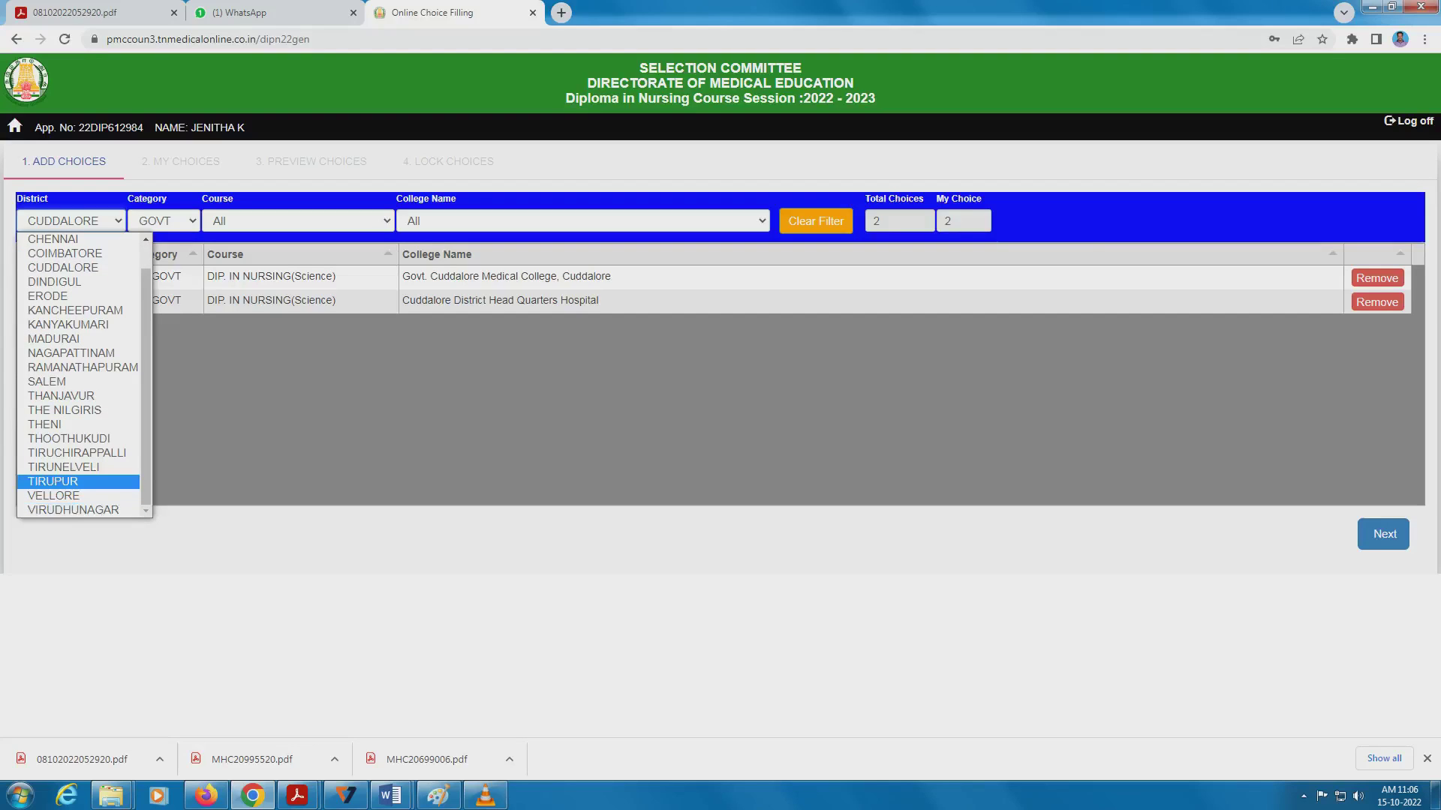
key("Up")
key("Up")
key("Up")
key("Up")
key("Up")
key("Up")
key("Up")
key("Up")
key("Up")
key("Up")
key("Up")
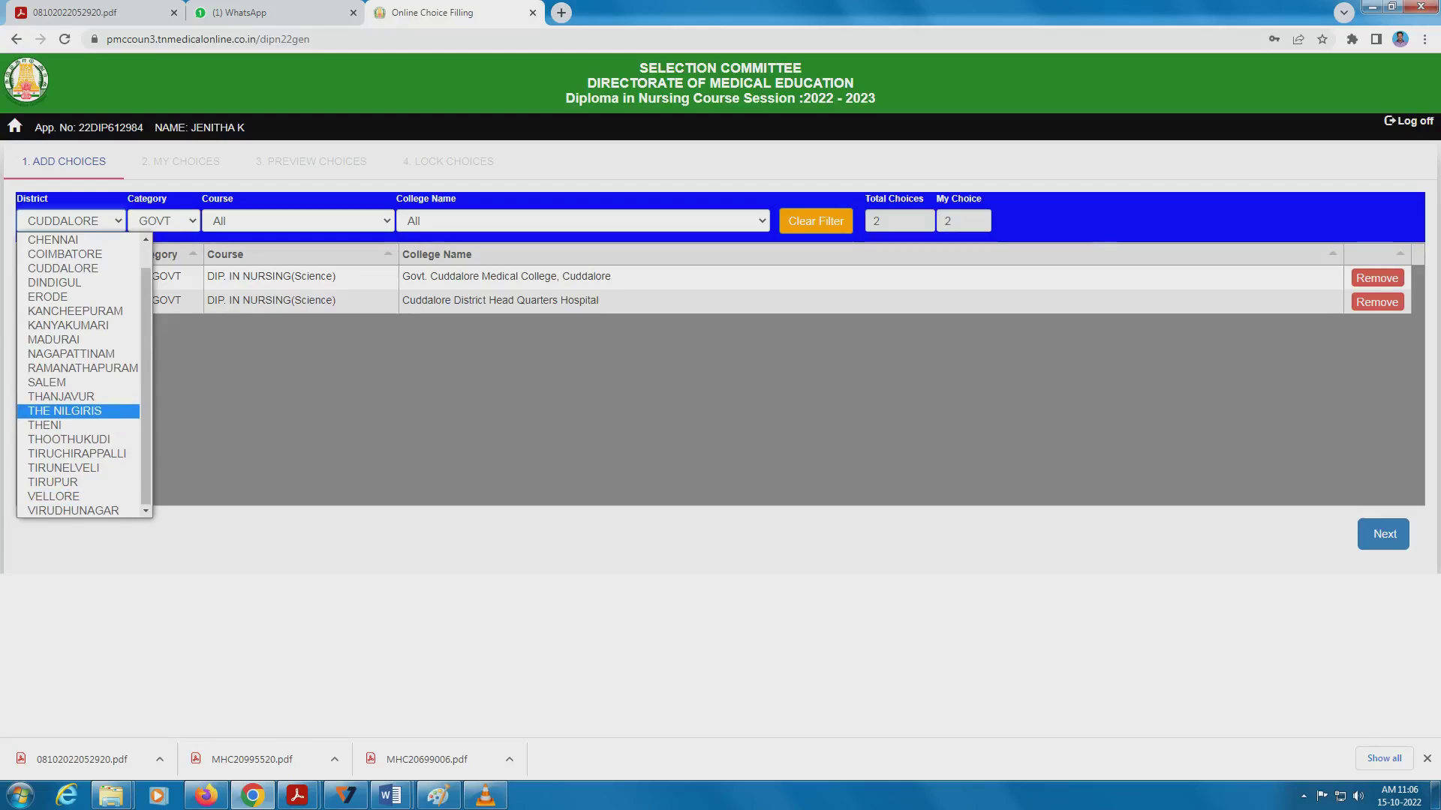
key("Down")
key("Down")
key("Down")
key("Down")
key("Down")
key("Down")
key("Down")
key("Down")
key("Down")
key("Down")
key("Down")
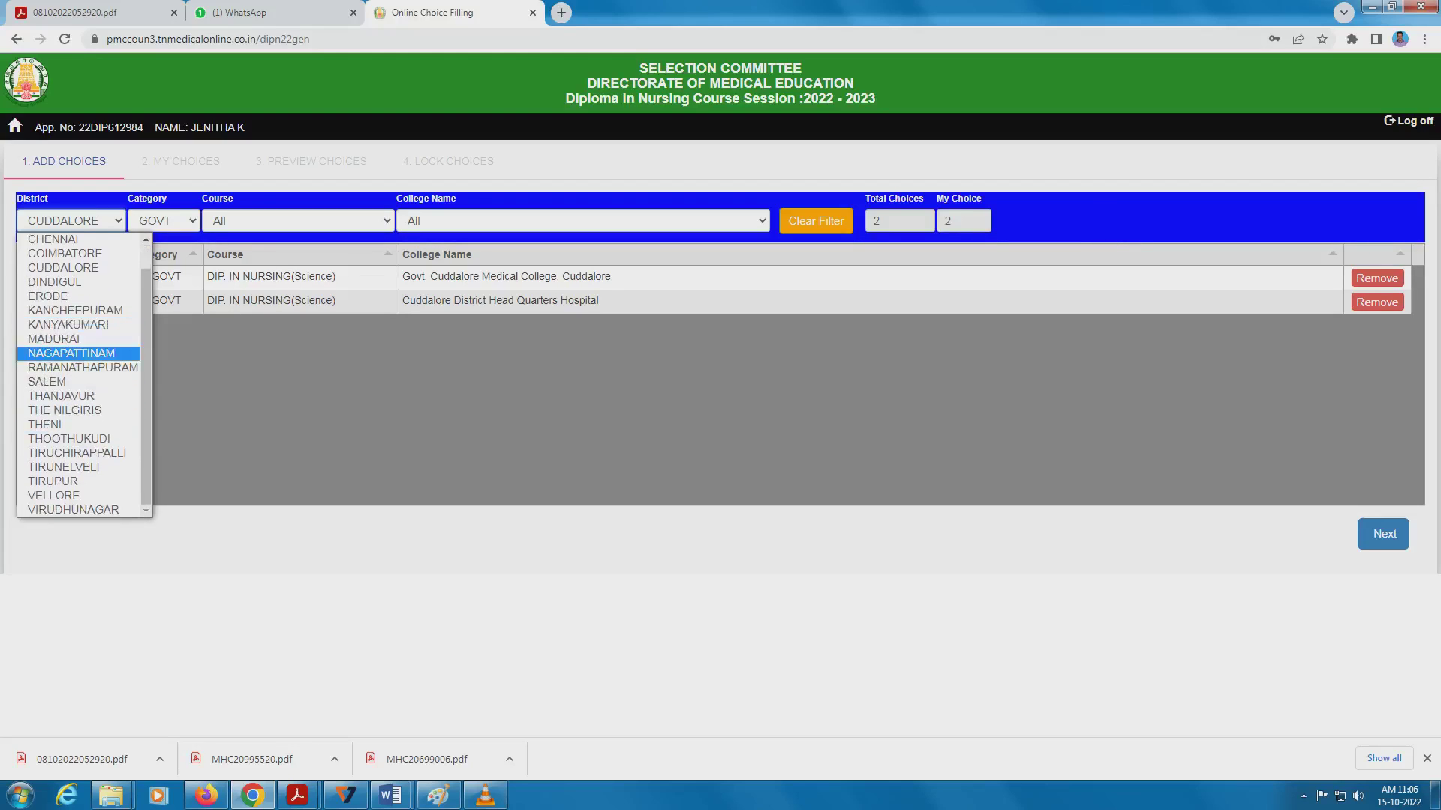
key("Up")
key("Up")
key("Up")
key("Up")
key("Up")
key("Up")
key("Up")
key("Up")
key("Up")
key("Up")
key("Up")
key("Up")
key("Up")
key("Up")
key("Up")
key("Up")
key("Up")
key("Up")
key("Return")
key("alt+Down")
key("Down")
key("Down")
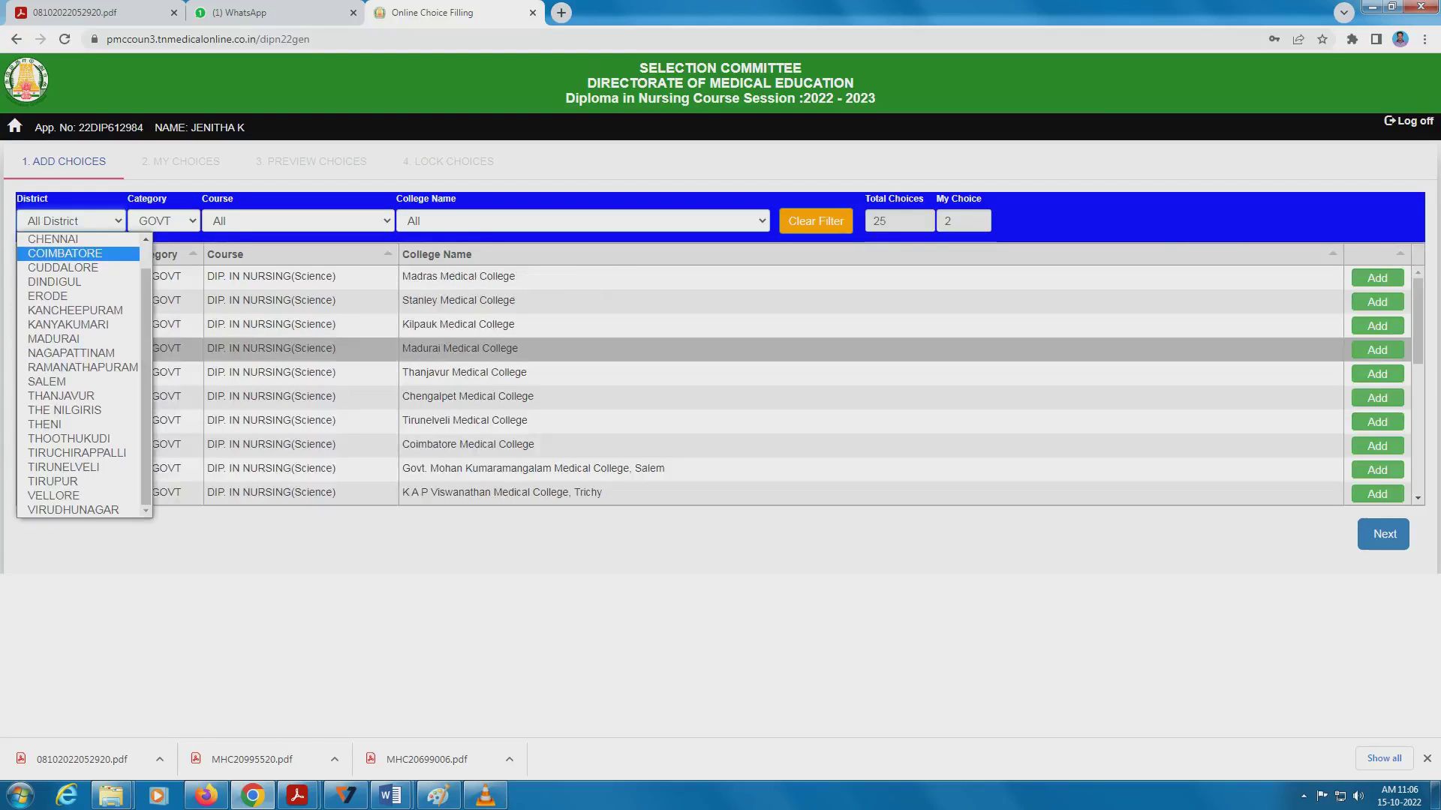
key("Down")
key("Down")
key("Down")
key("Down")
key("Return")
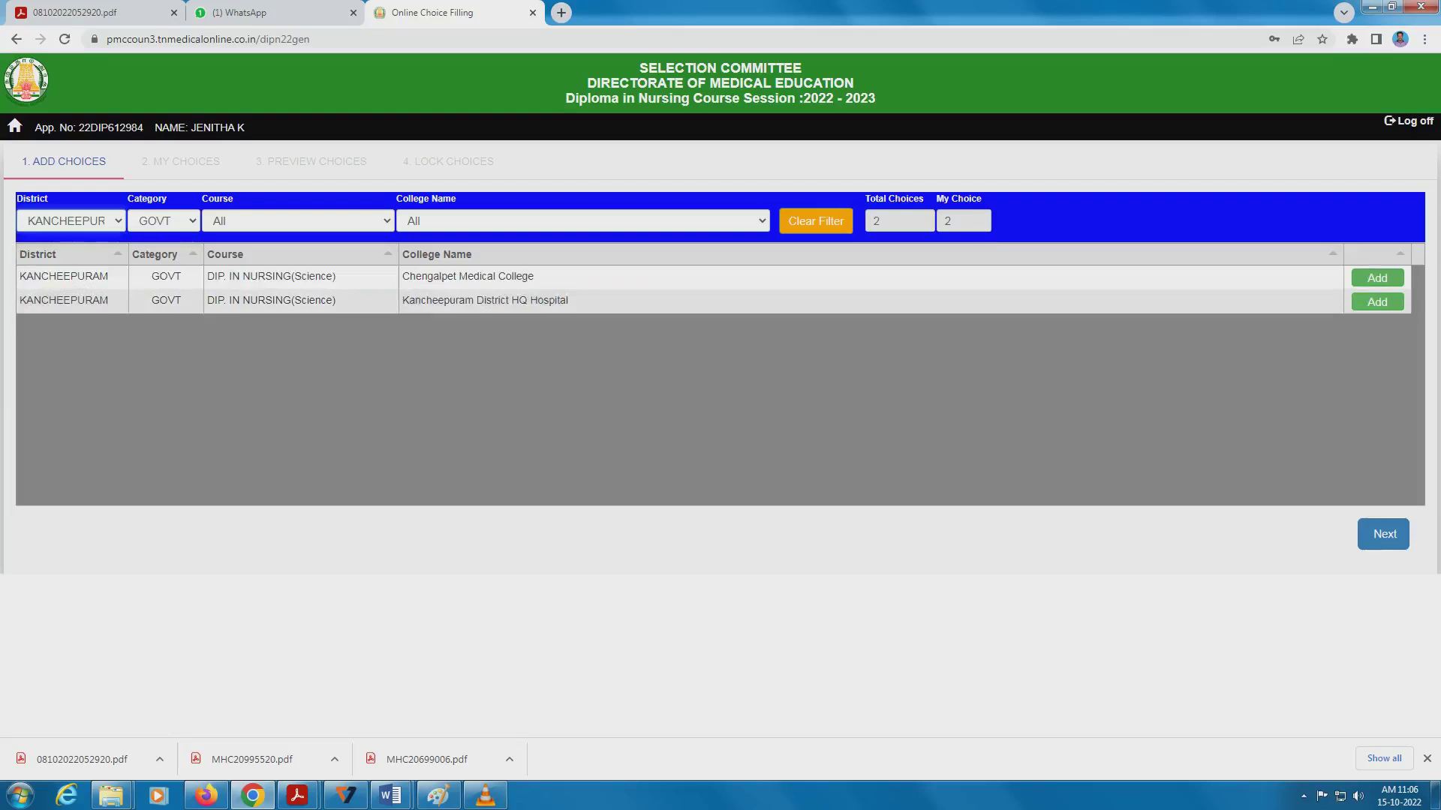
key("Return")
key("alt+Down")
Add the Thanjavur, Salem and Coimbatore nursing colleges to the choice list.
key("Up")
key("Up")
key("Up")
key("Up")
key("Up")
key("Return")
key("Return")
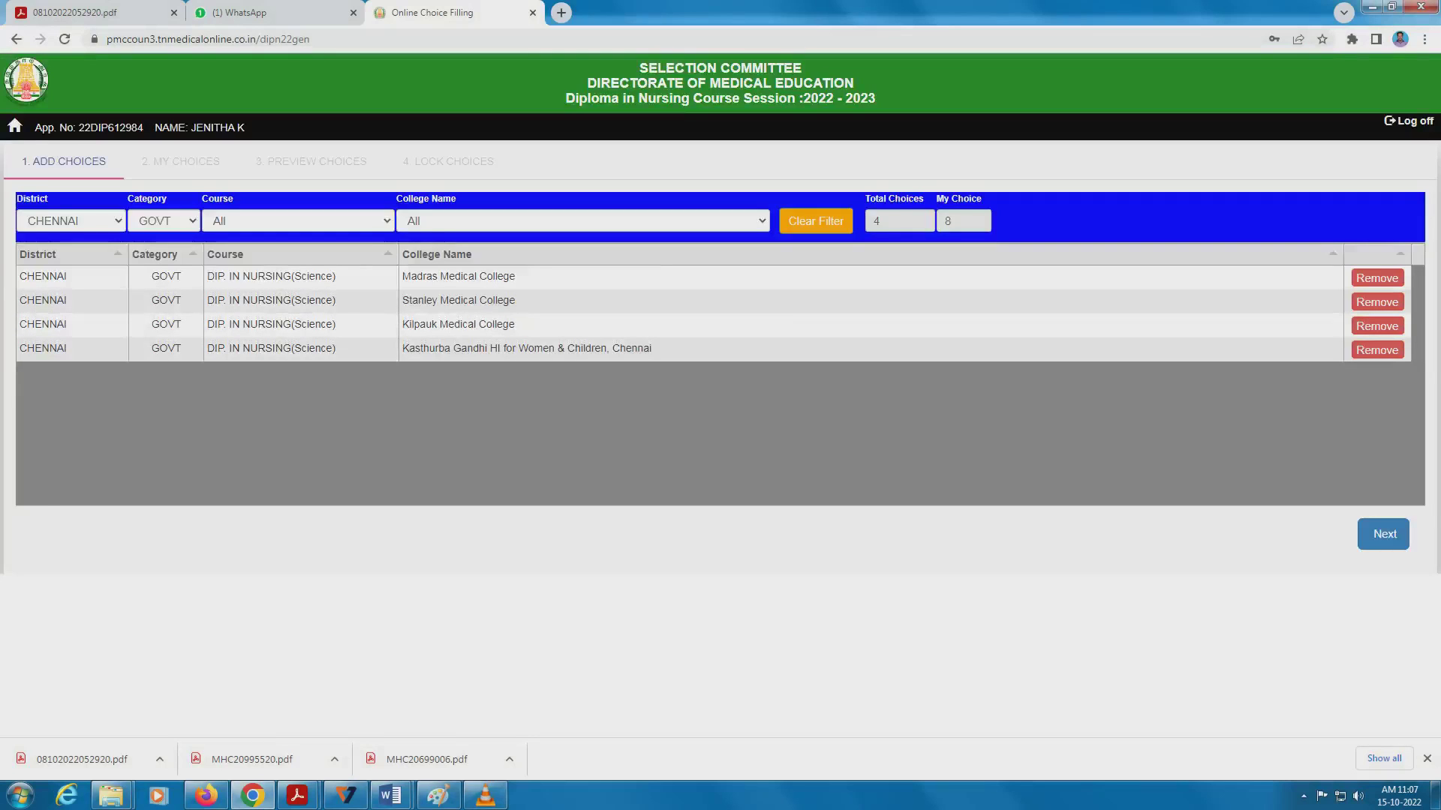
key("alt+Down")
key("Return")
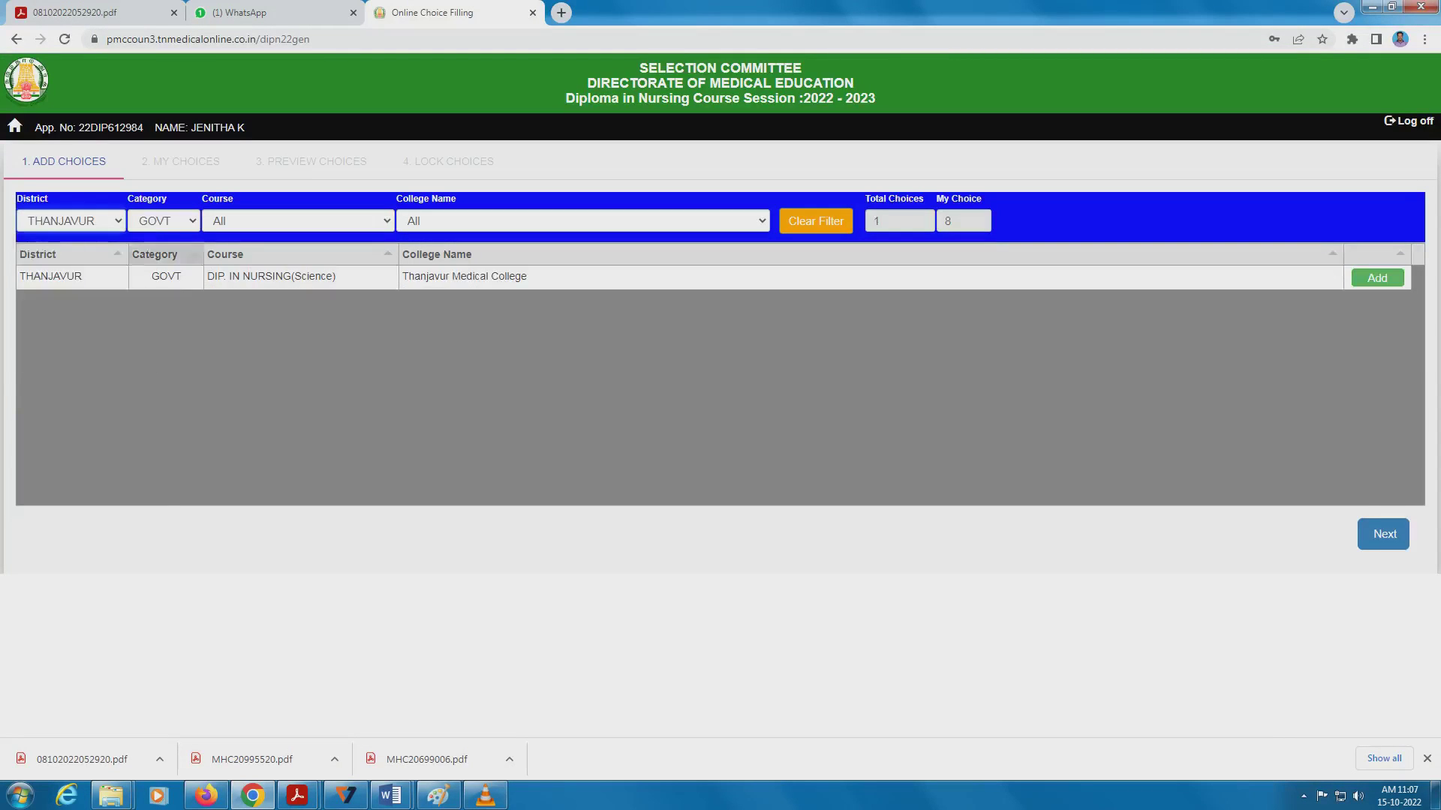
key("Return")
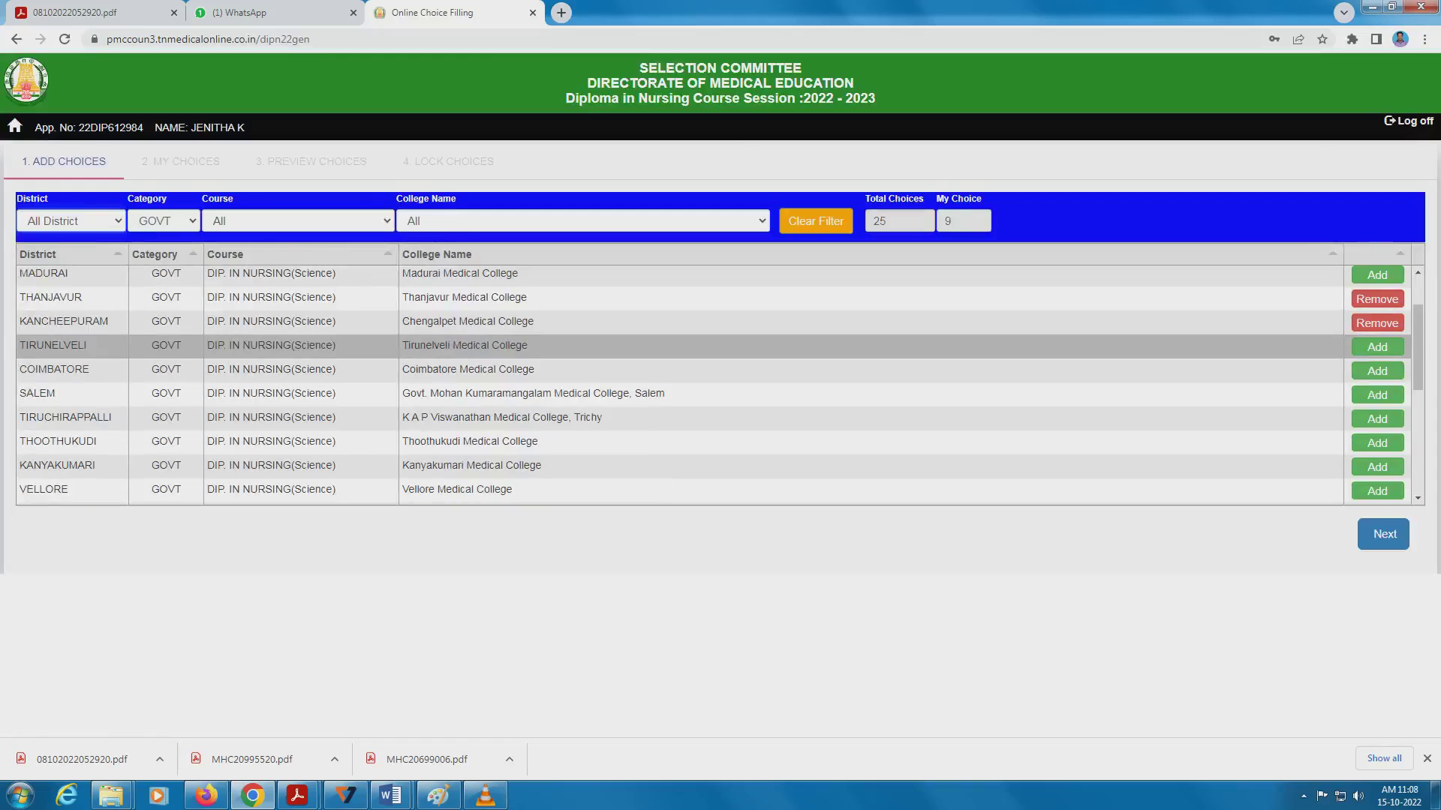
key("s")
key("Return")
key("Return")
key("alt+Down")
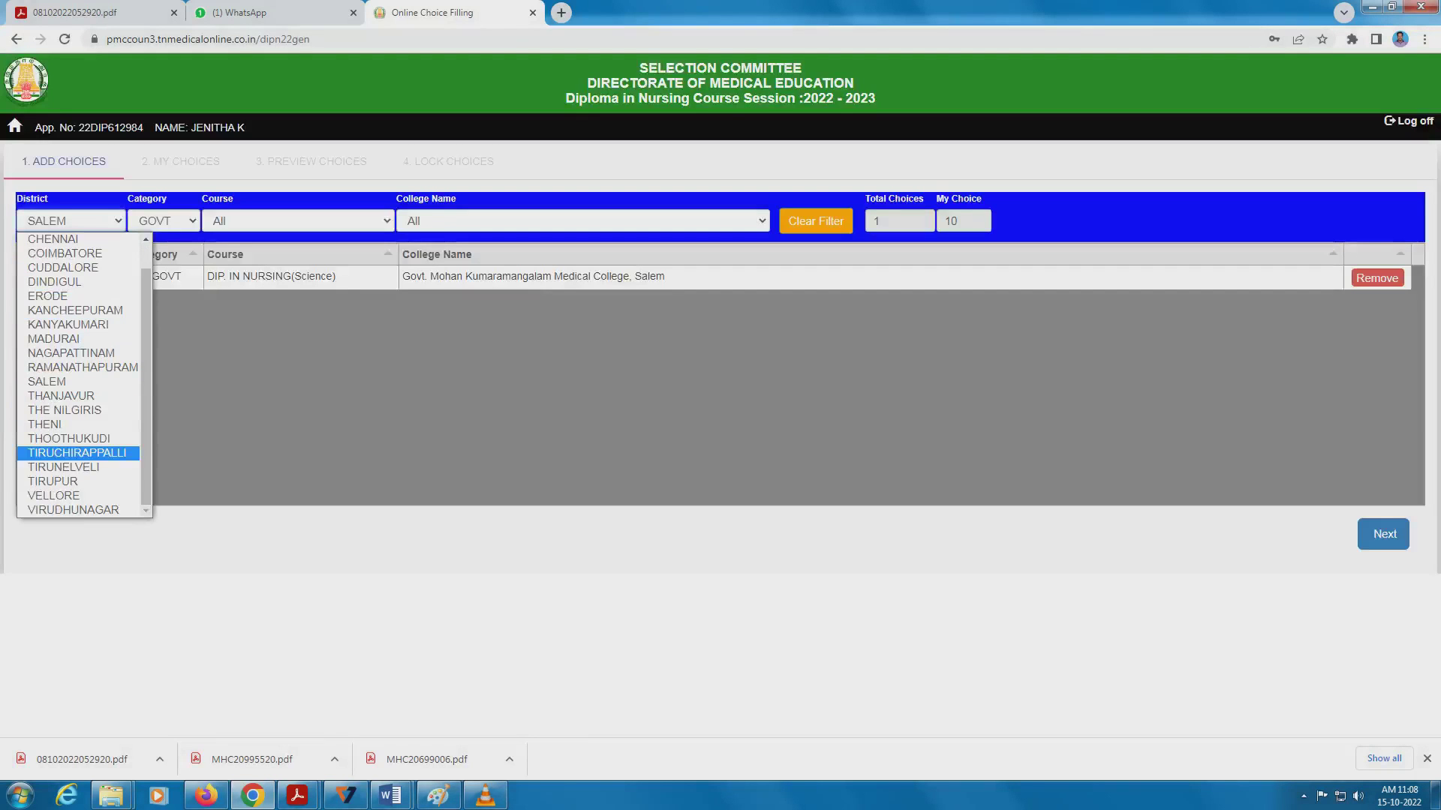
key("c")
key("o")
key("Return")
key("Return")
key("alt+Down")
Add the Dindigul, Erode, Kanyakumari, Madurai and Ramanathapuram colleges to the choices.
key("Return")
key("Return")
key("Return")
key("alt+Down")
key("k")
key("Return")
key("Return")
key("Return")
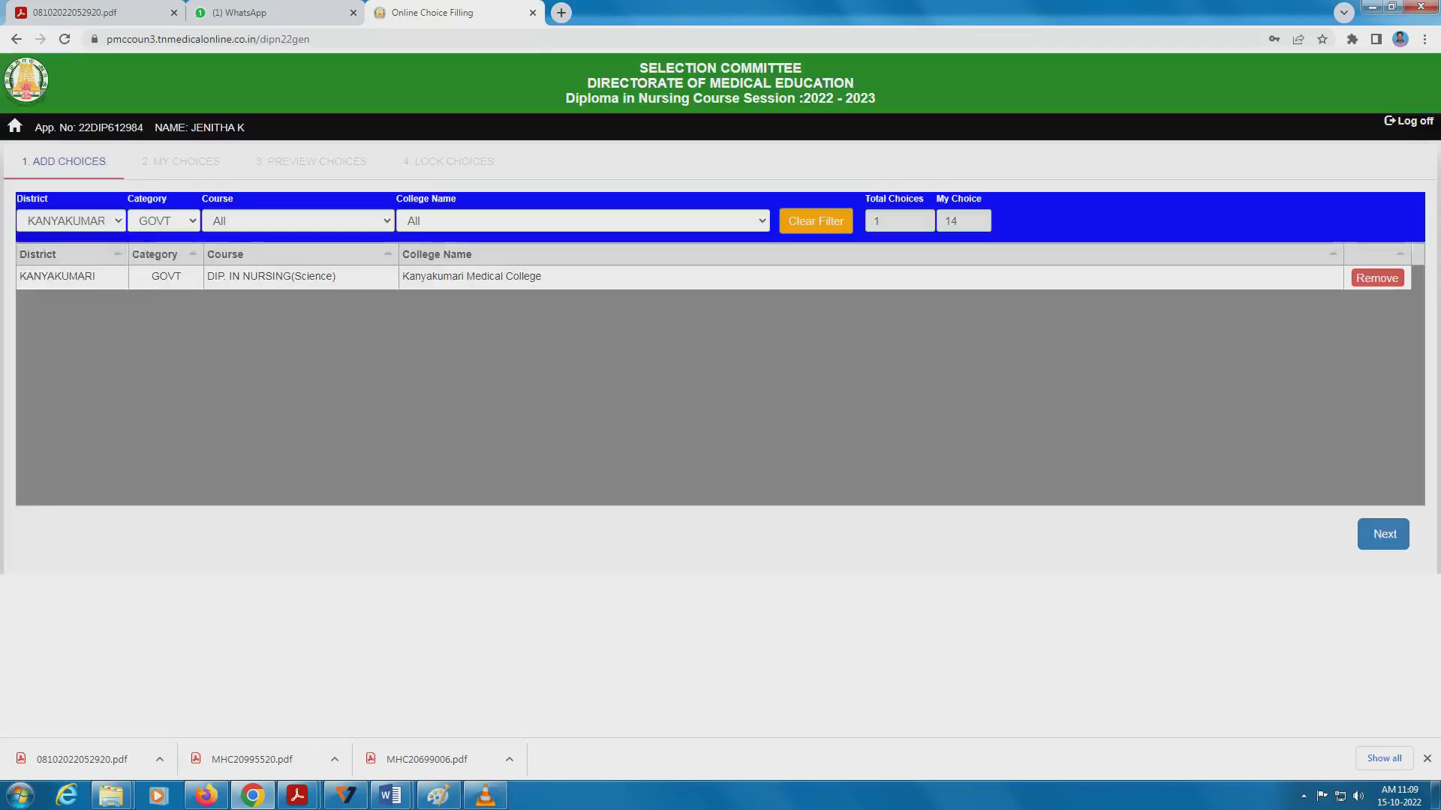
key("Return")
key("alt+Down")
key("r")
key("Return")
key("Return")
key("alt+Down")
Add The Nilgiris, Theni, Thoothukudi, Tiruchirappalli, Tirunelveli and Tirupur colleges, reaching 23 choices.
key("Return")
key("Return")
key("Return")
key("alt+Down")
key("Down")
key("Down")
key("Down")
key("Down")
key("Return")
key("Return")
key("Down")
key("Return")
key("Return")
key("alt+Down")
key("Down")
key("Return")
key("Return")
key("Return")
key("Down")
key("Return")
key("Return")
key("Down")
key("Return")
key("Return")
key("alt+Down")
key("Down")
key("Return")
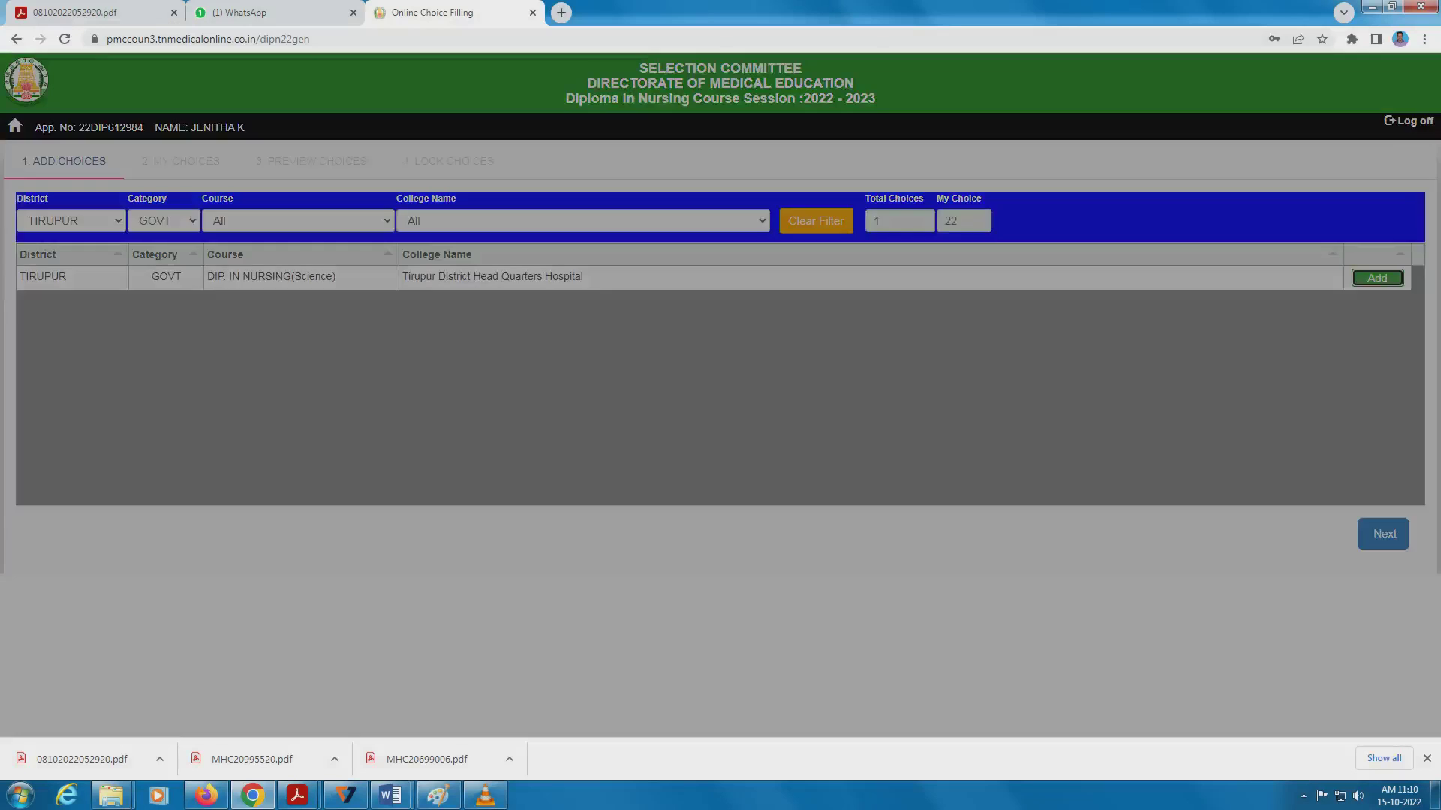
key("Return")
key("Return")
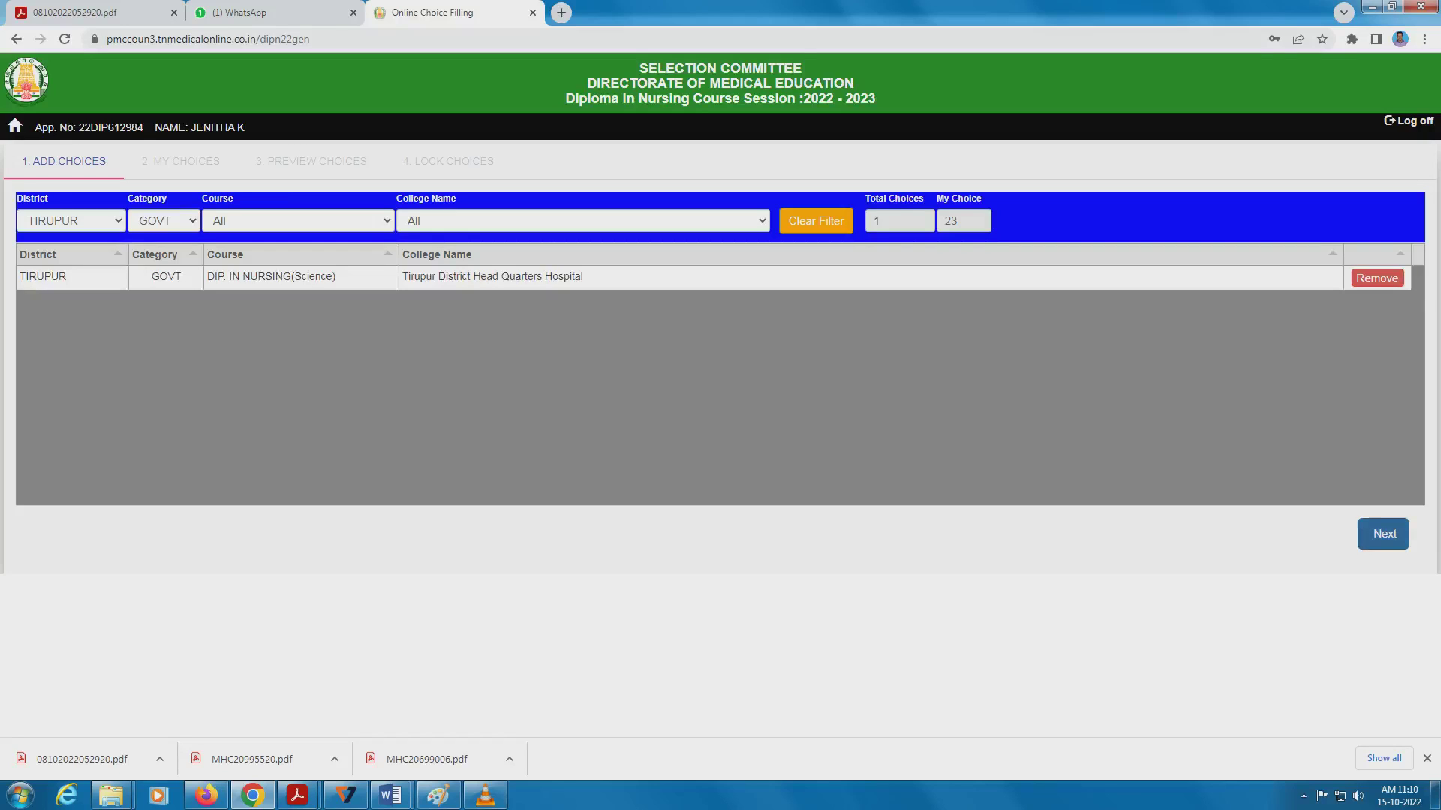
left_click(1382, 533)
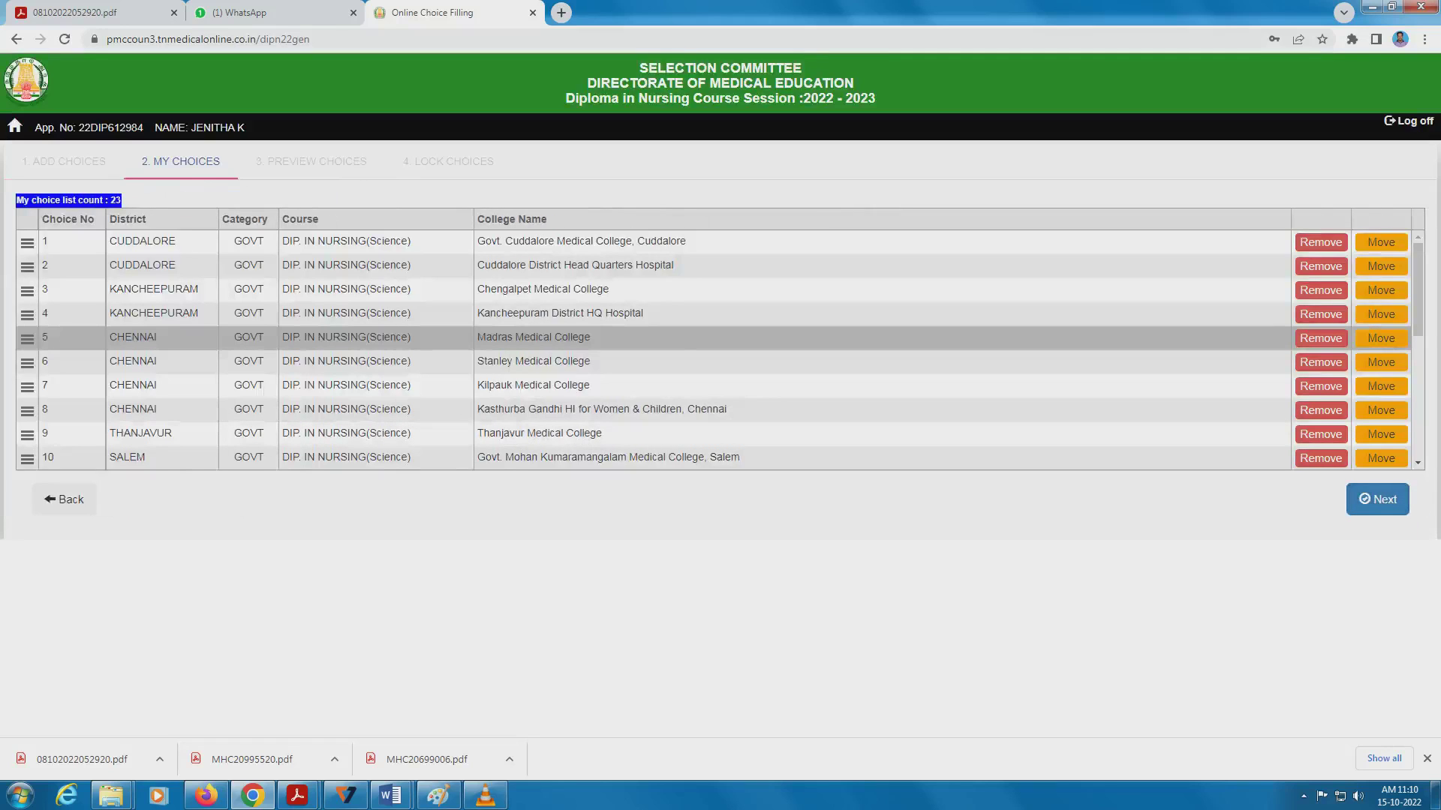
Scroll through the 23 ordered choices down to Tirupur and continue to the preview.
scroll(719, 337, "down", 4)
scroll(719, 337, "up", 4)
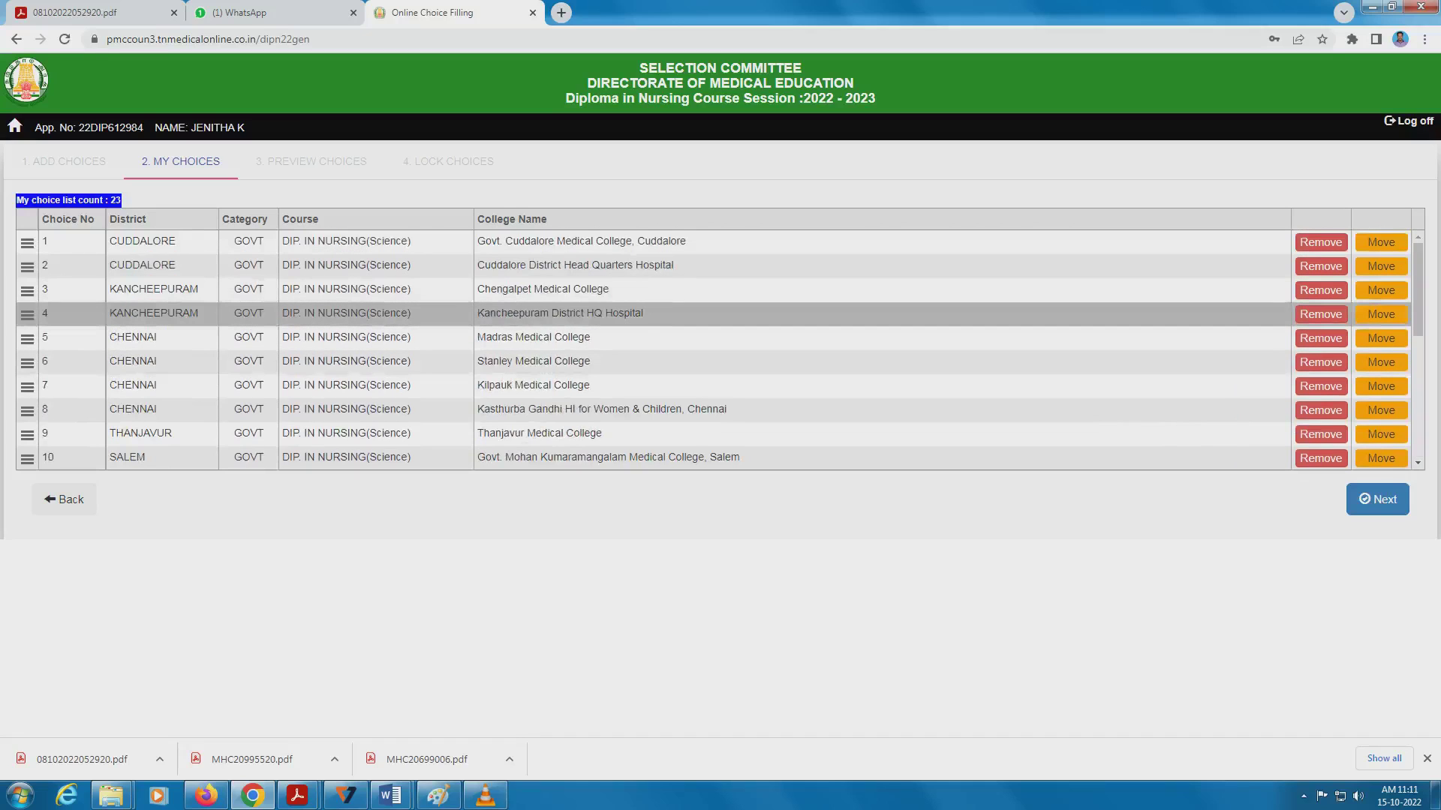
scroll(719, 313, "down", 2)
scroll(719, 307, "down", 2)
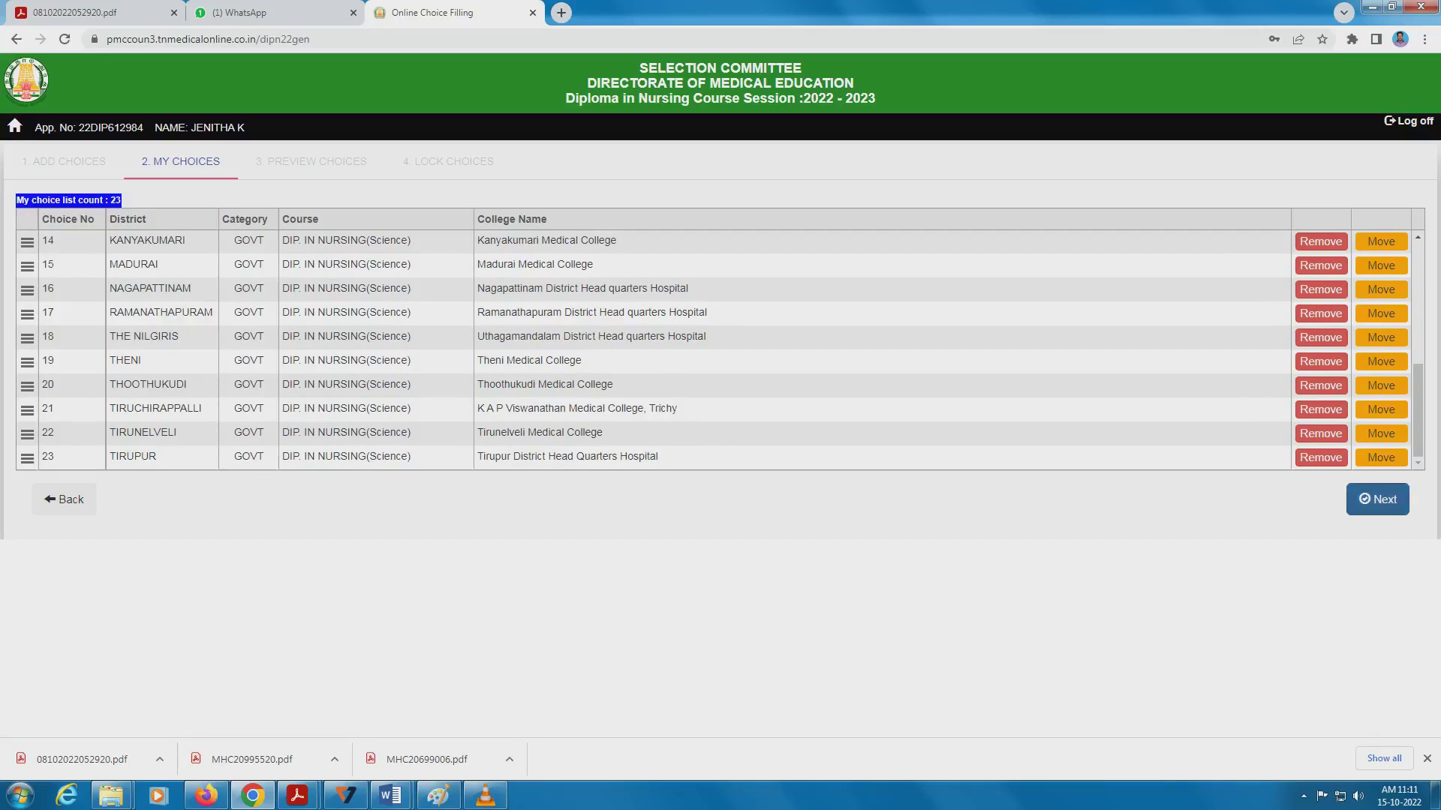
left_click(1377, 499)
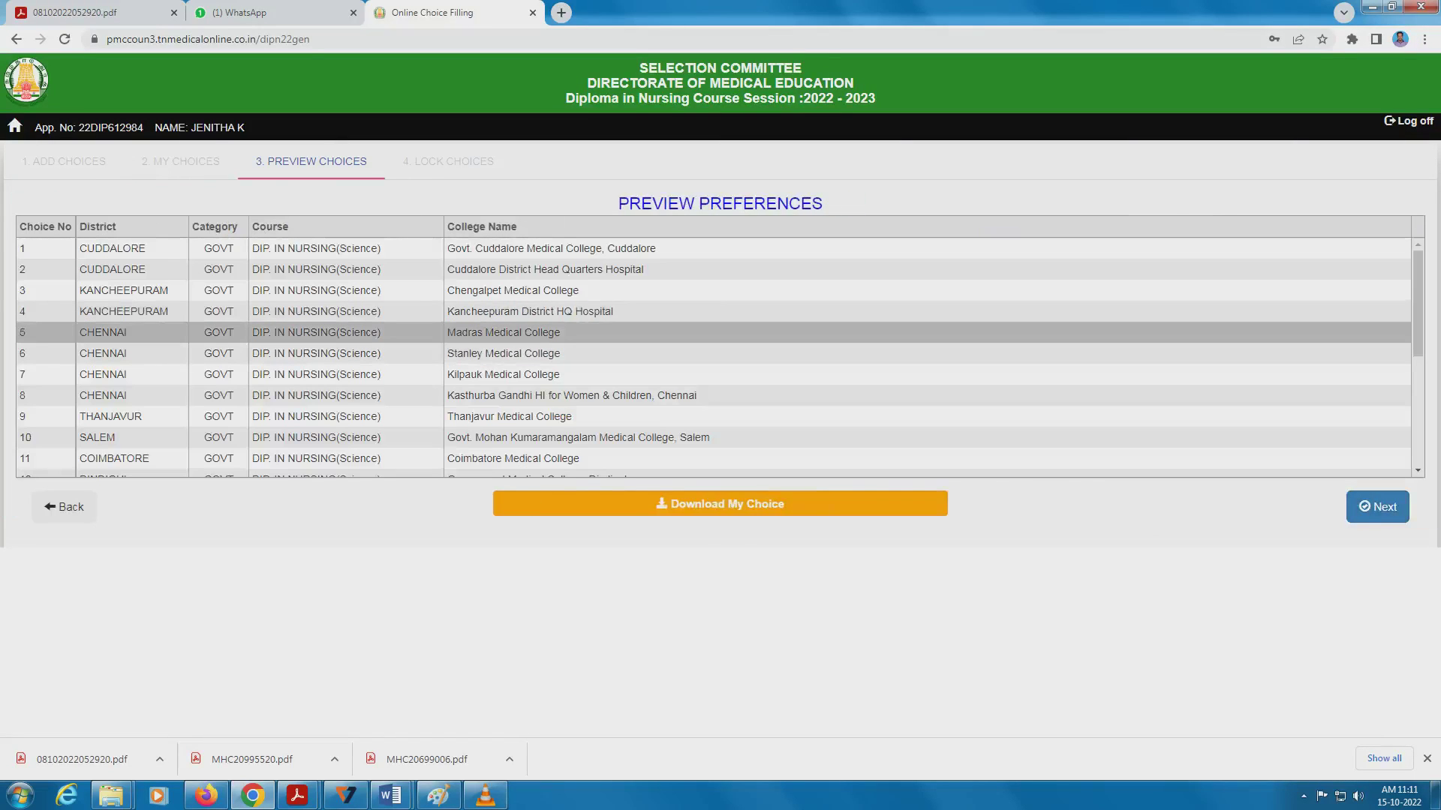
Check the 23-preference preview table and continue to the preference declaration.
scroll(720, 332, "down", 4)
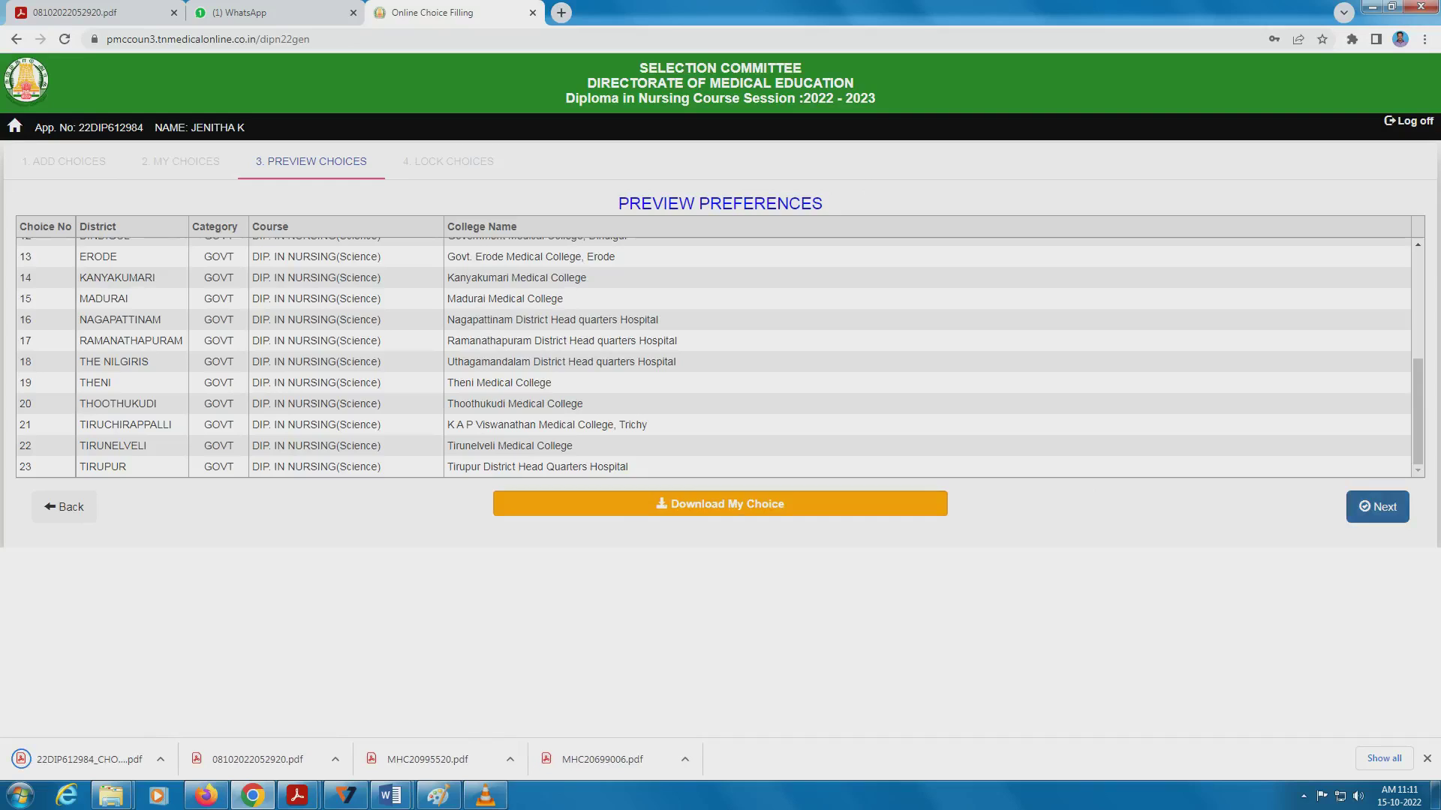
left_click(1377, 507)
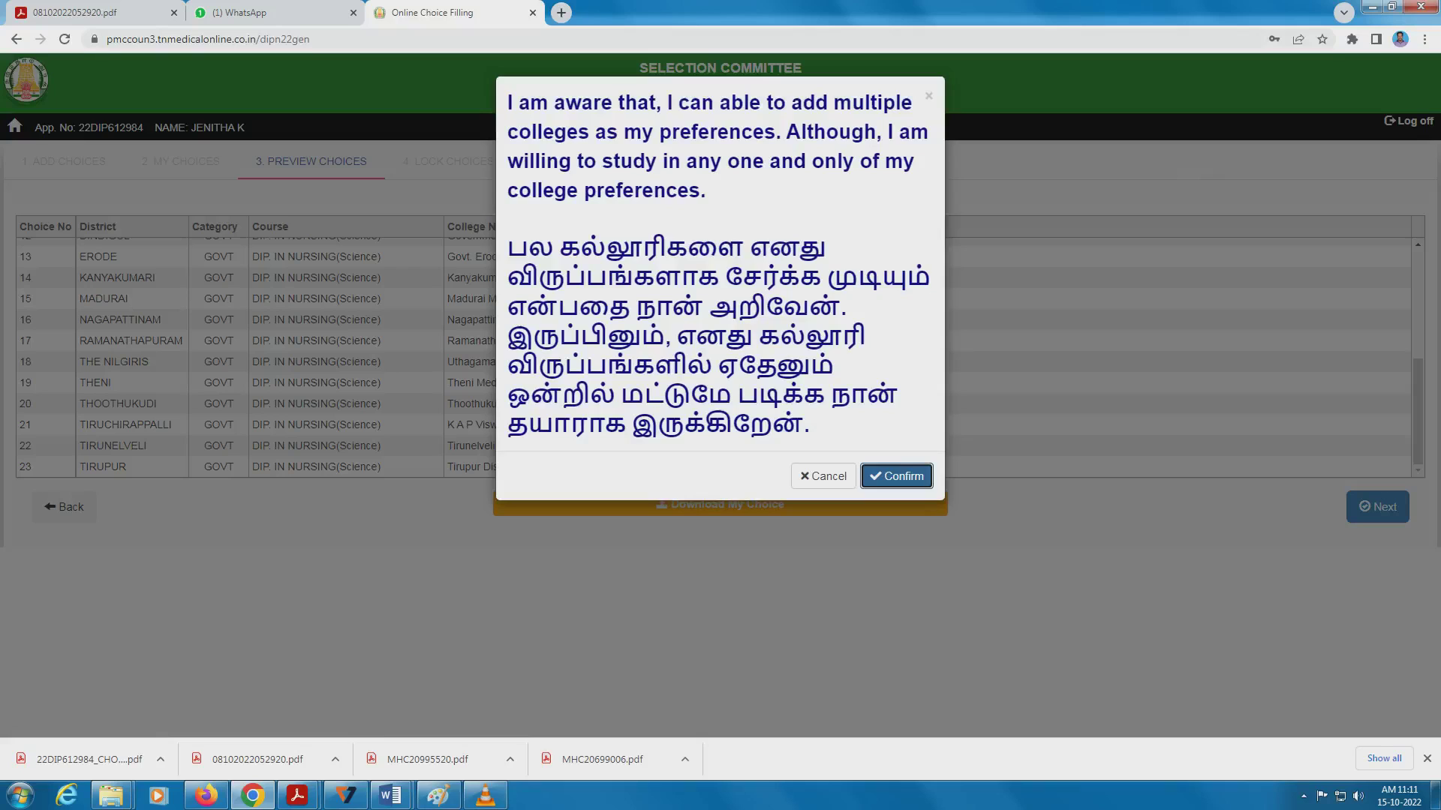
Confirm the multiple-preference declaration to reach the 4. LOCK CHOICES tab.
key("Return")
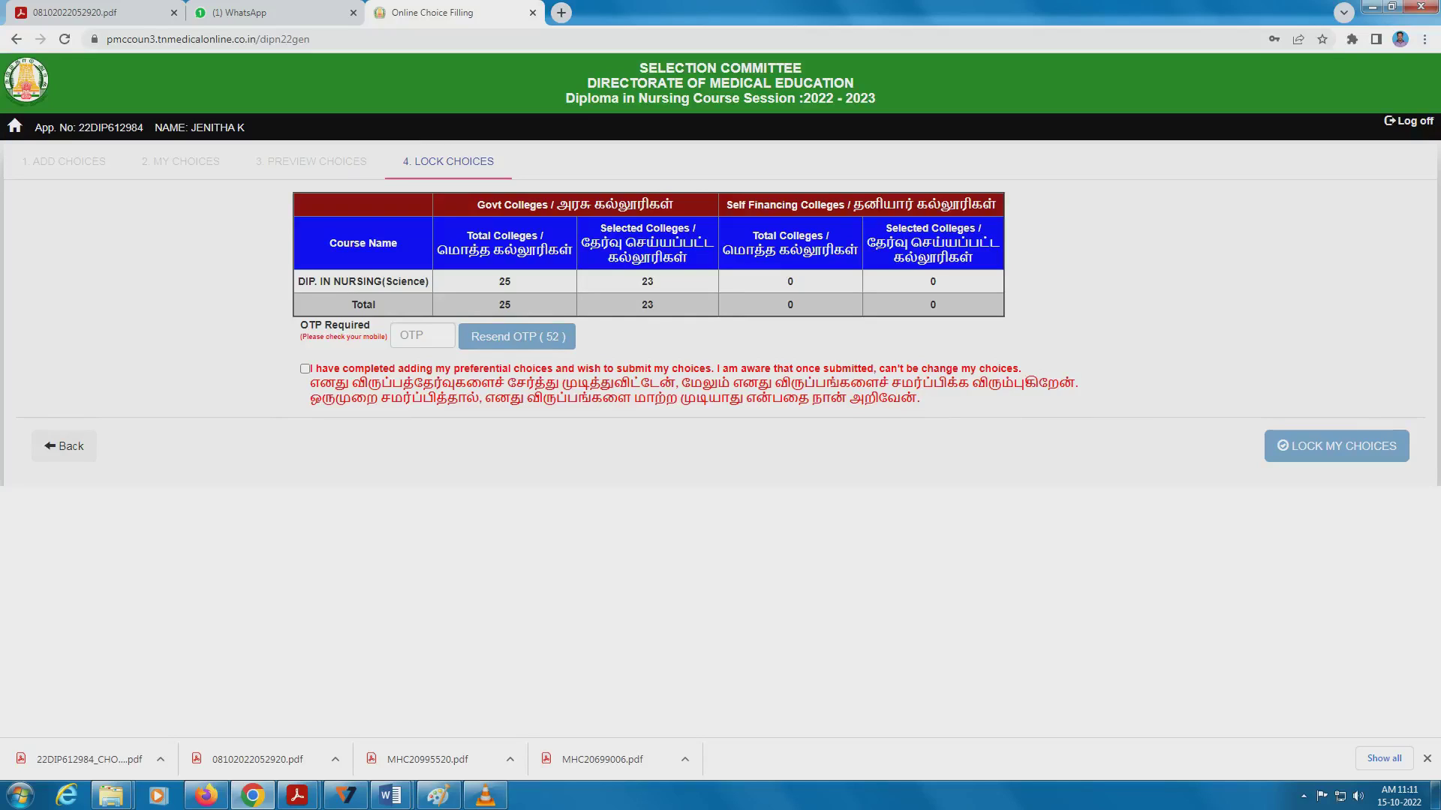
Enter the received OTP, accept the choice-completion declaration, and request locking of the chosen colleges.
left_click(420, 335)
left_click(305, 368)
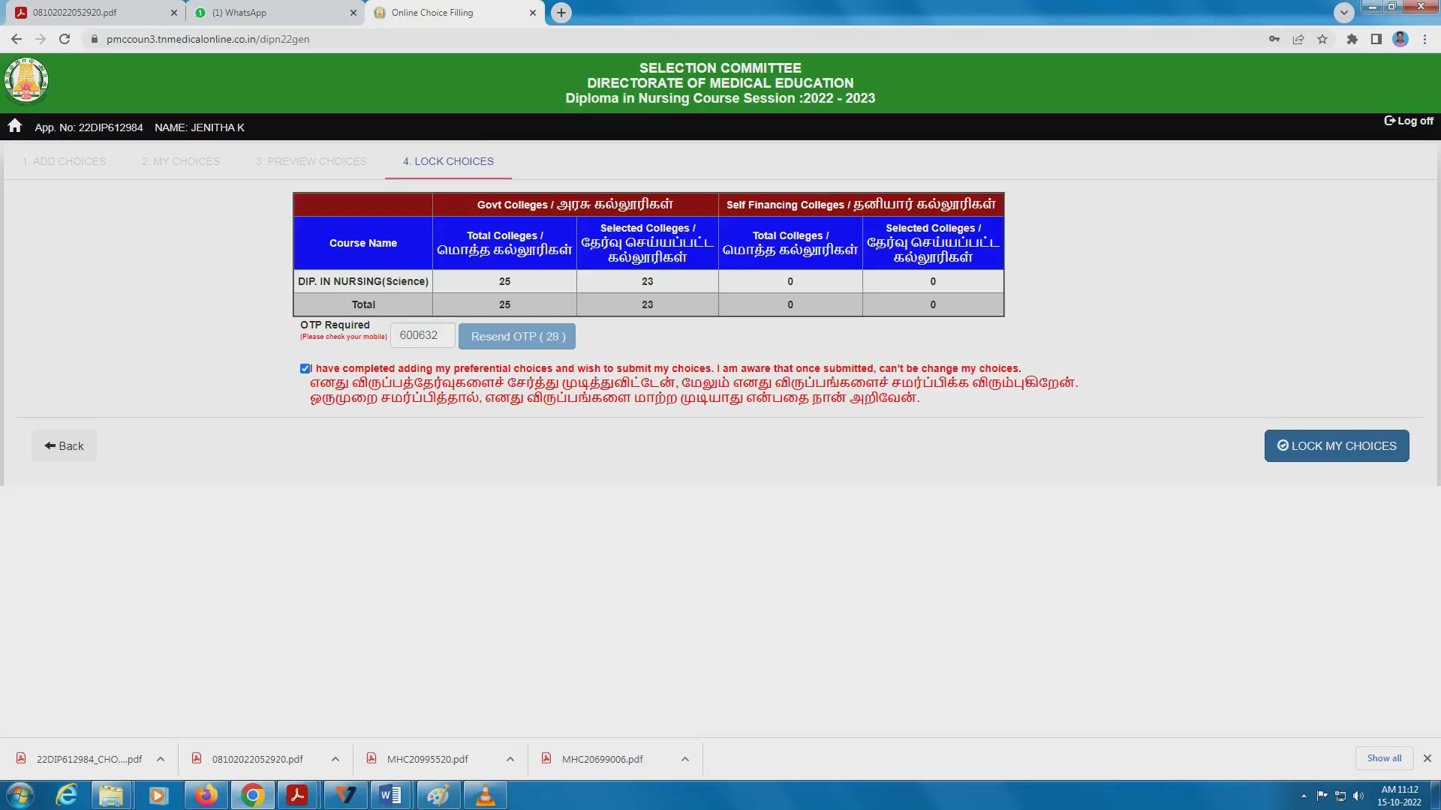
left_click(1337, 446)
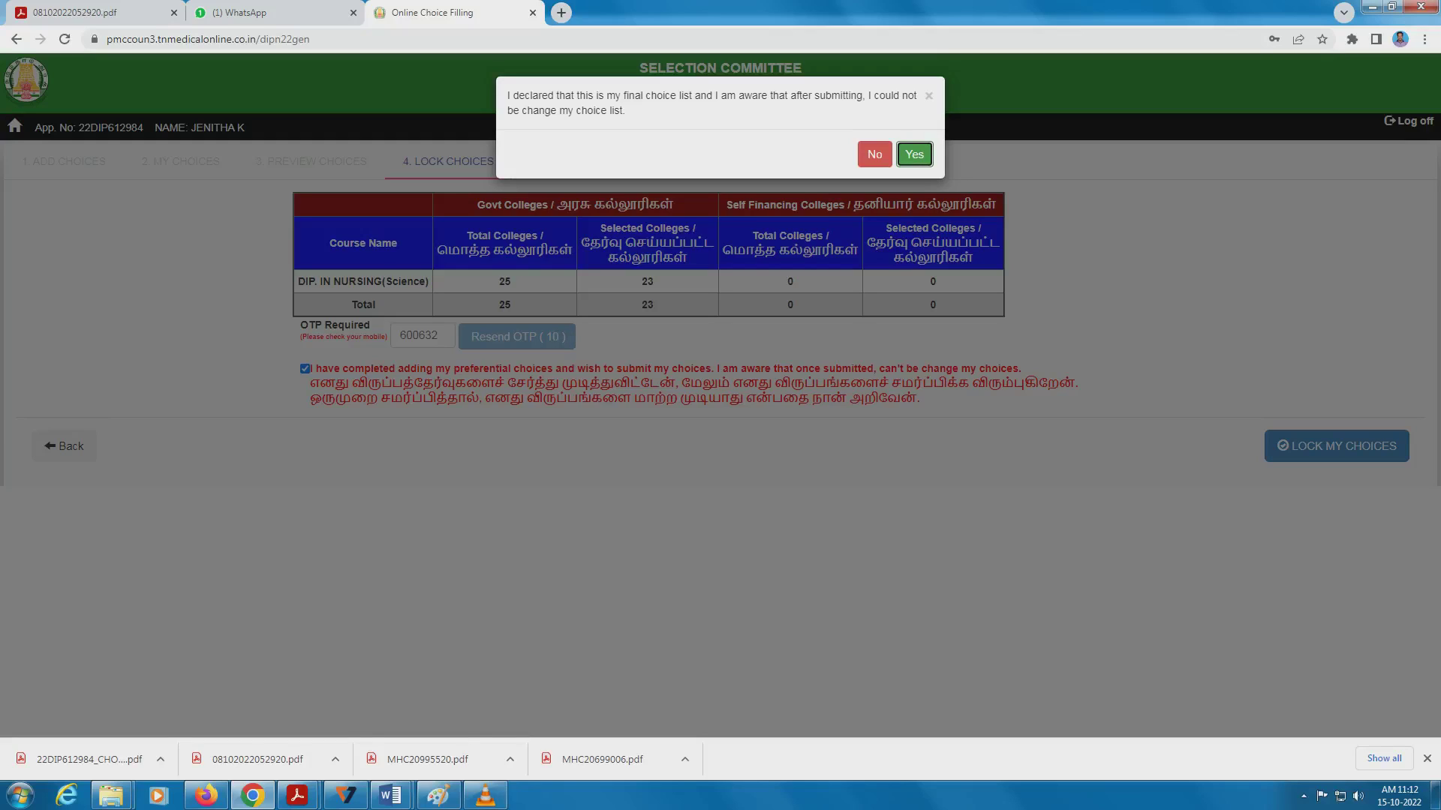
Confirm the final list to lock all 23 nursing diploma college choices.
key("Return")
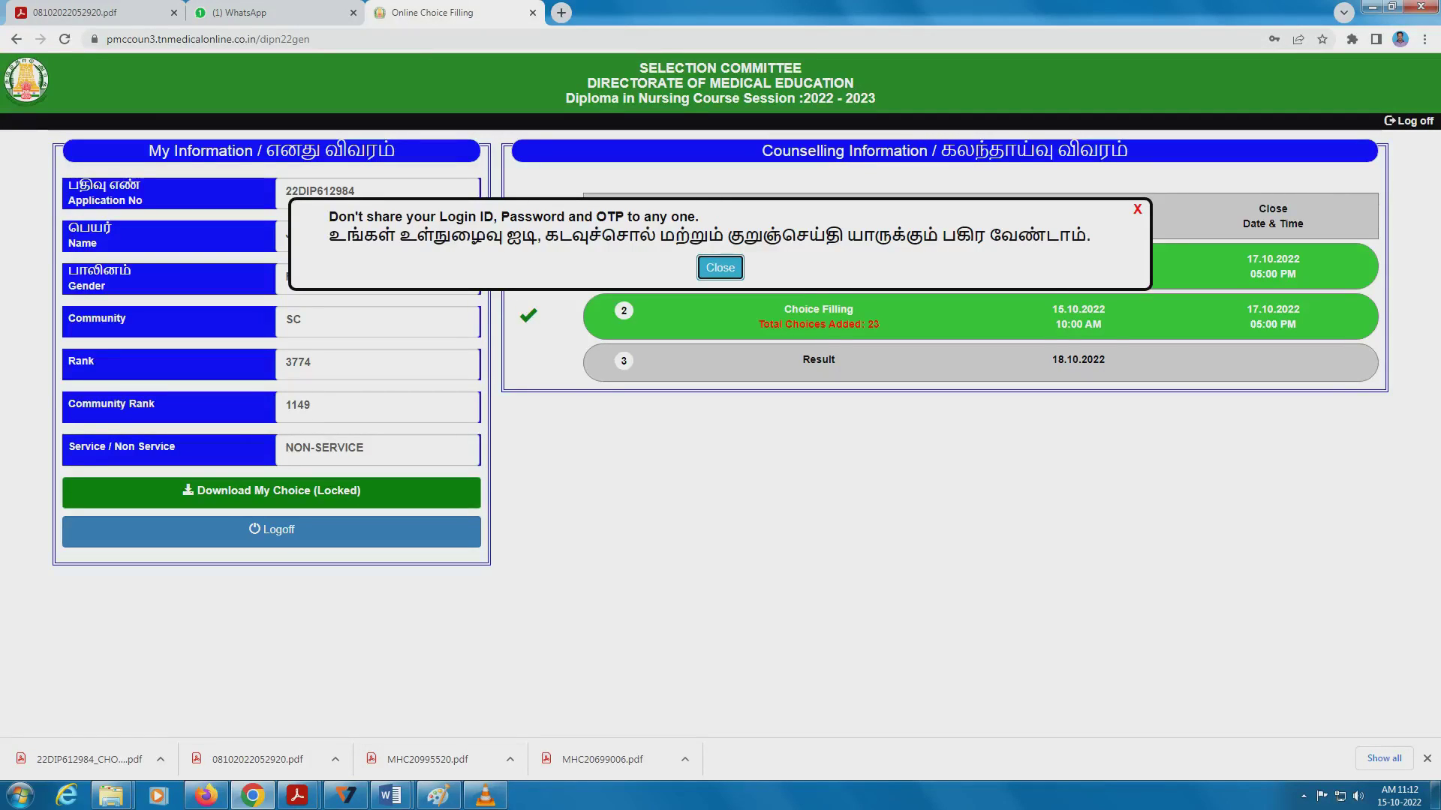
Close the login-security warning and highlight the 18.10.2022 result date on the dashboard.
key("Return")
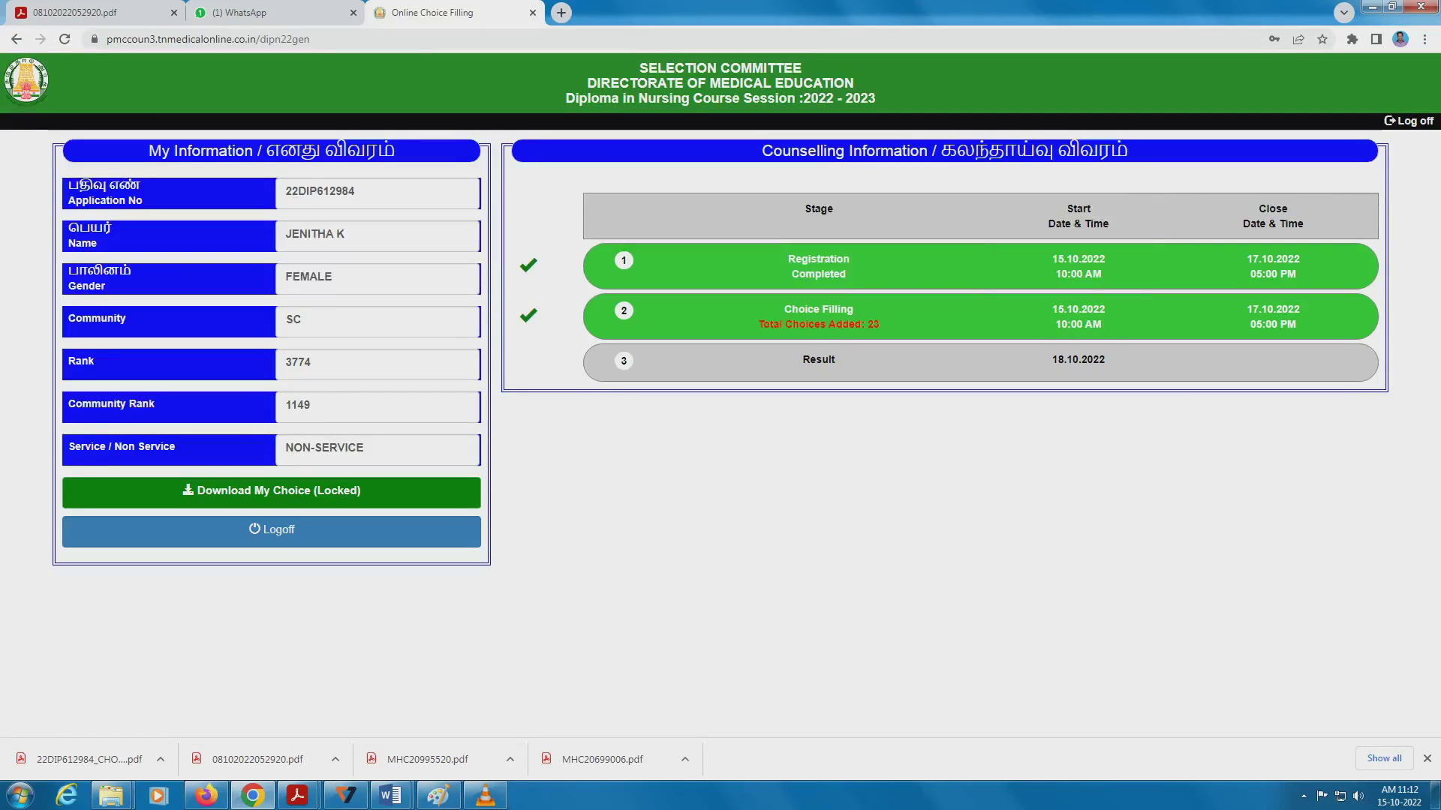
left_click_drag(1051, 359, 1105, 359)
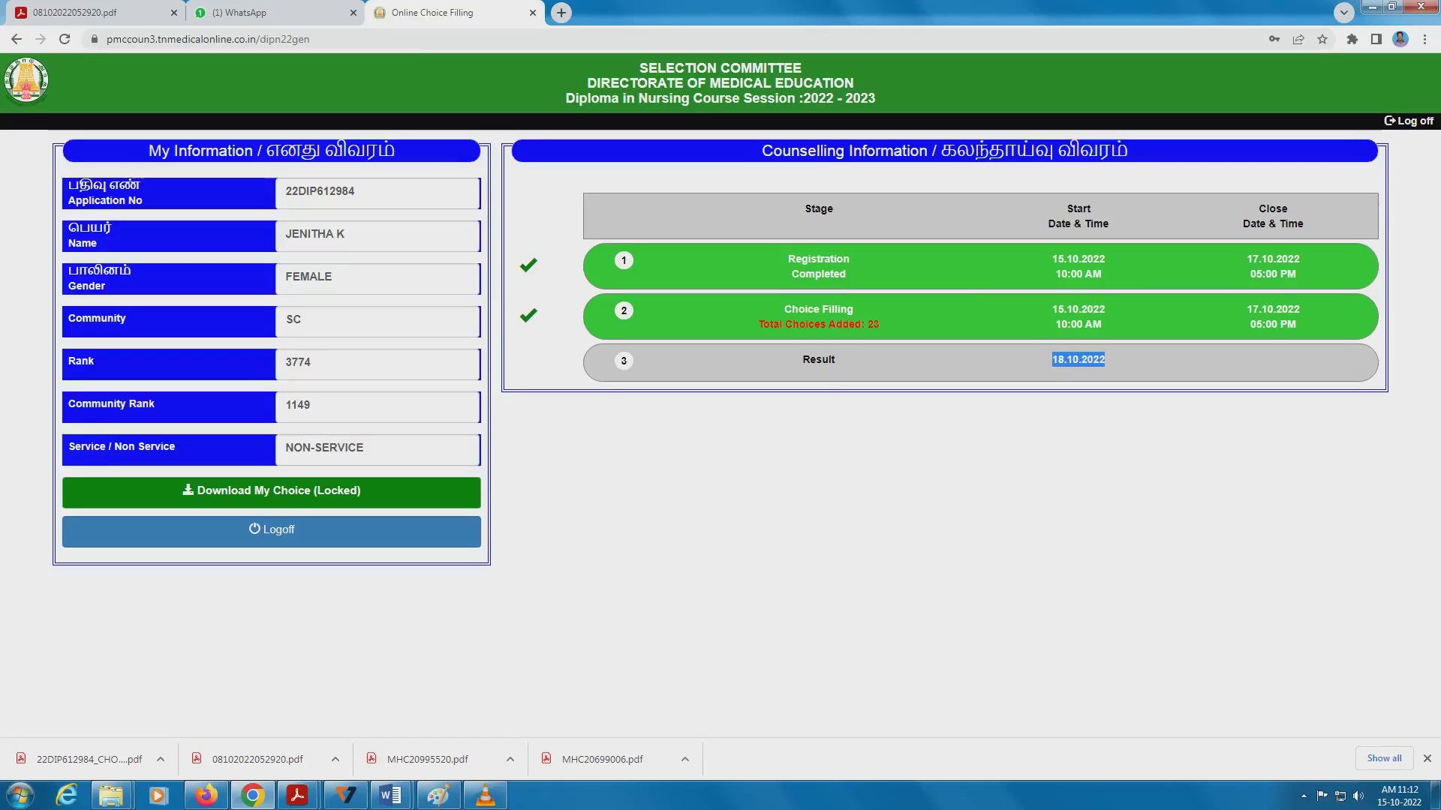